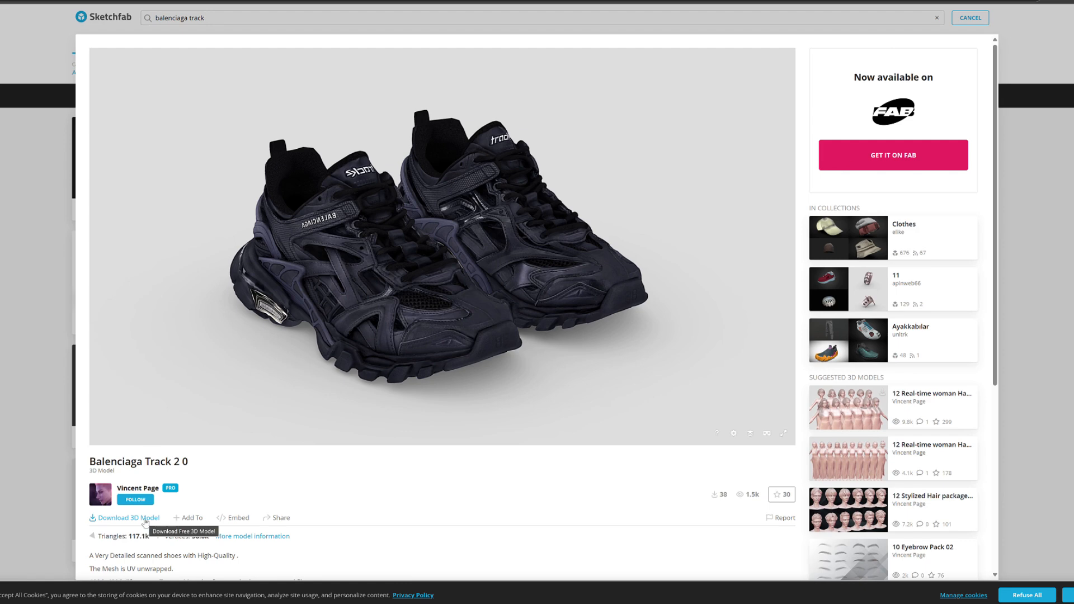
# - Download the free Balenciaga Track 2 0 model as a GLB with 4k textures
pyautogui.click(130, 518)
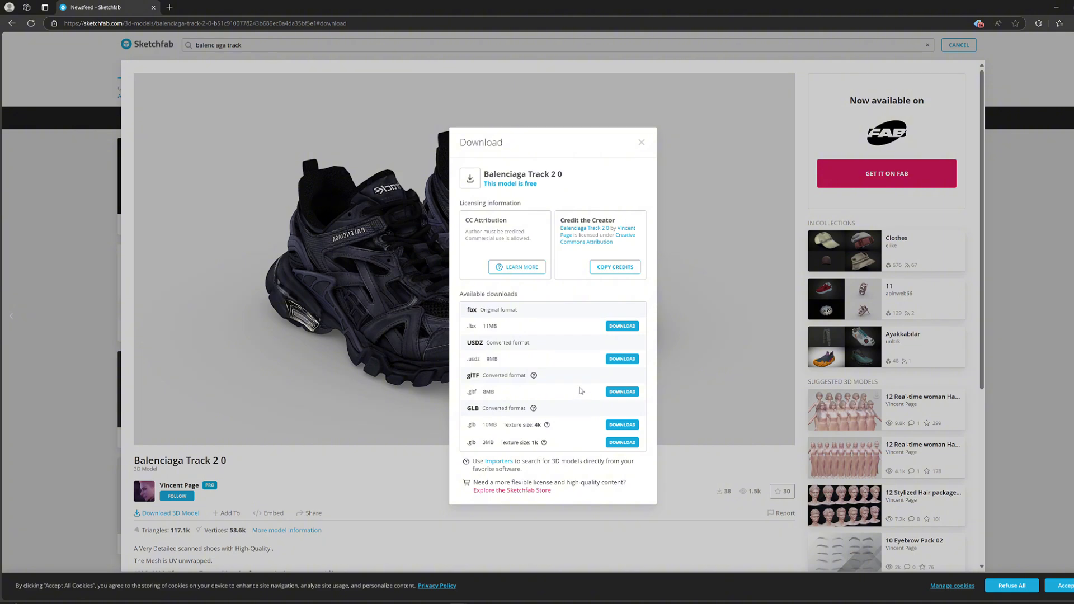
pyautogui.click(621, 424)
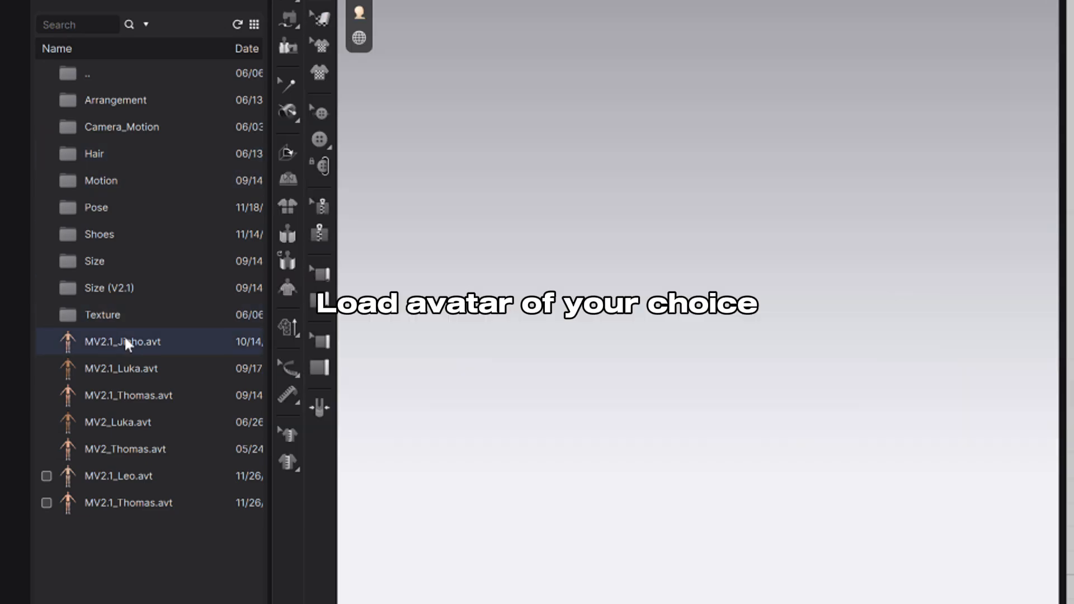
# - Switch to CLO, load the MV2.1_Jinho.avt avatar and delete its default shoes
pyautogui.doubleClick(125, 337)
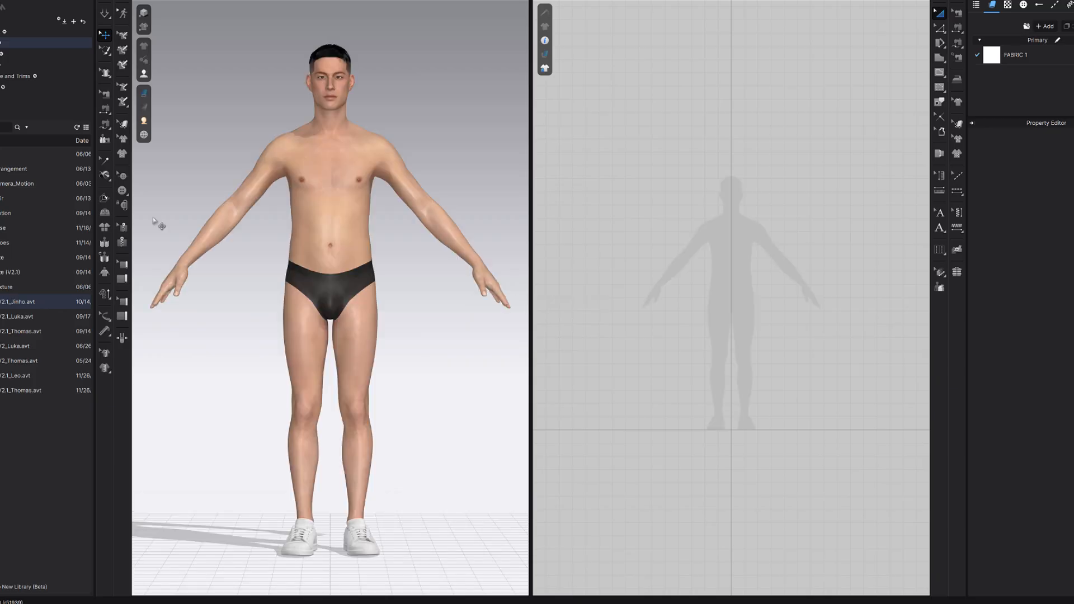
pyautogui.click(374, 540)
pyautogui.rightClick(368, 534)
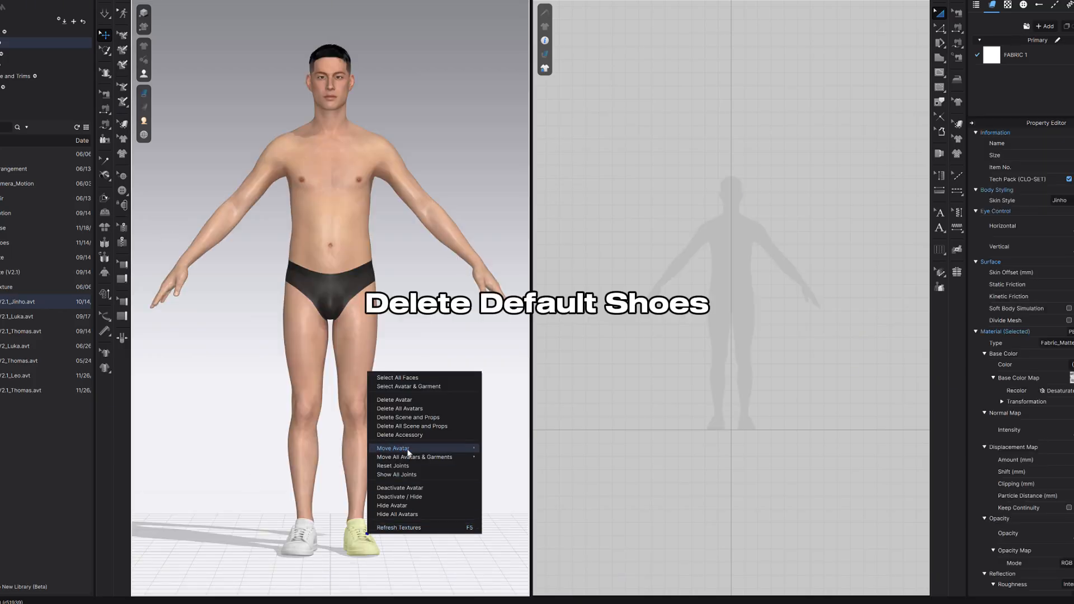
pyautogui.click(408, 435)
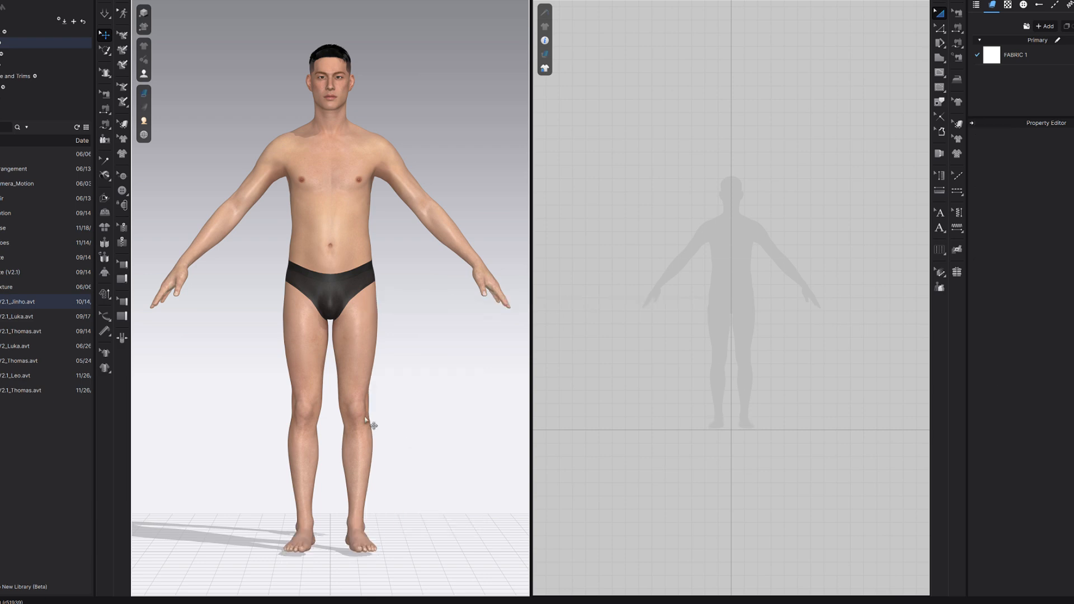
# - Reposition the barefoot avatar with the Move Avatar command
pyautogui.rightClick(364, 403)
pyautogui.moveTo(392, 471)
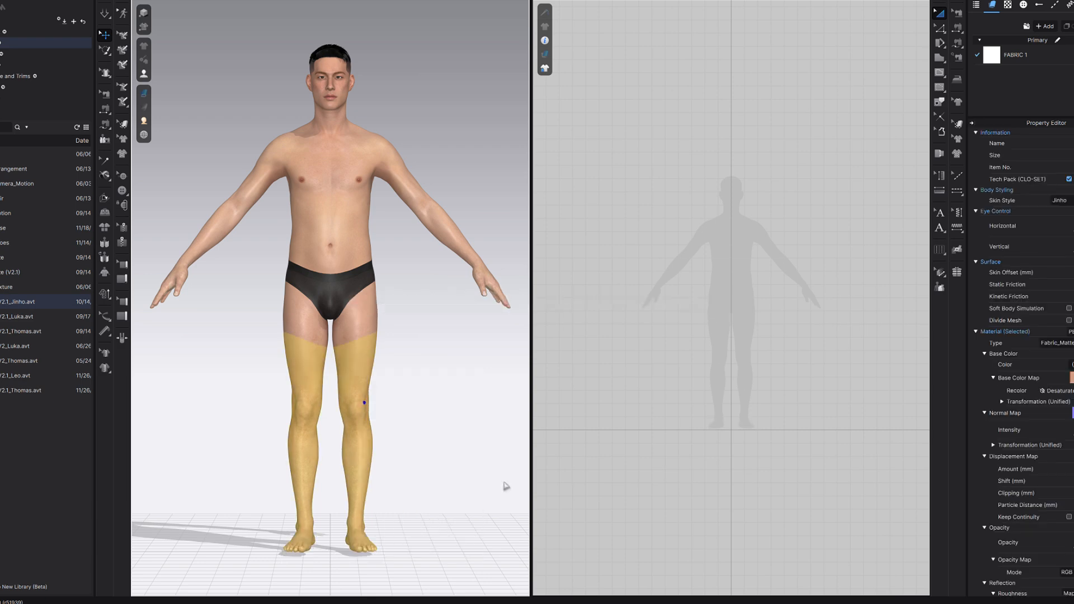
pyautogui.click(500, 480)
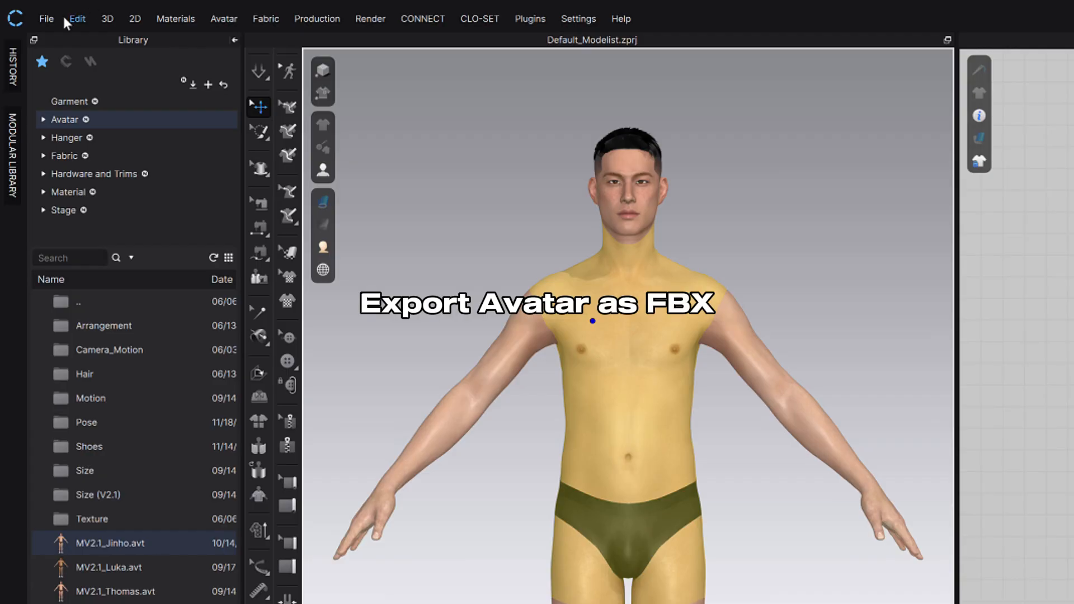
# - Export the avatar as an FBX file named avatar_flat_shoes with the scale set to cm (DAZ Studio)
pyautogui.click(46, 17)
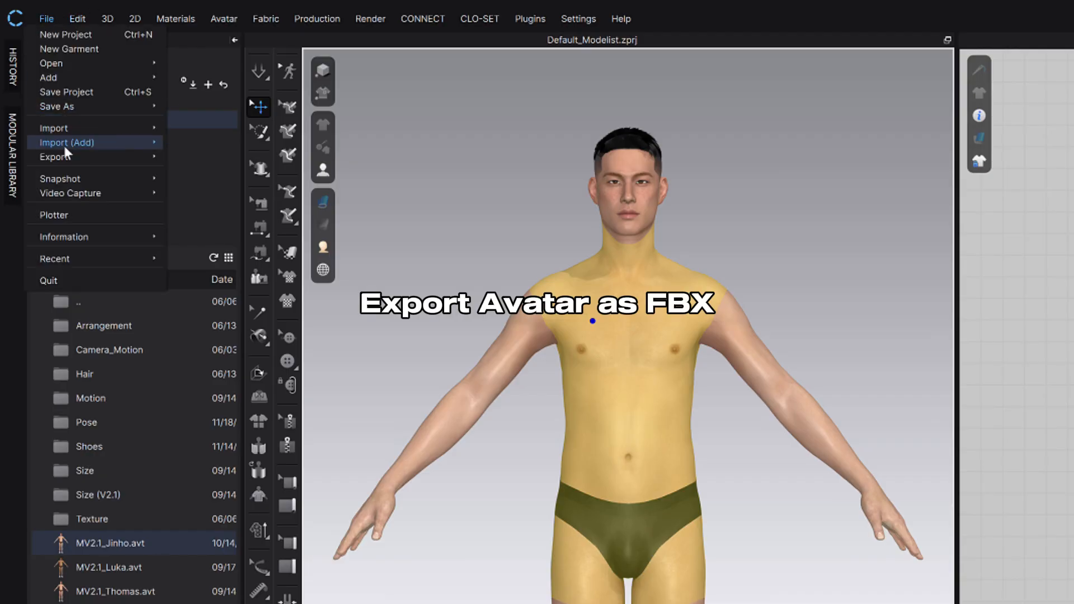
pyautogui.moveTo(73, 157)
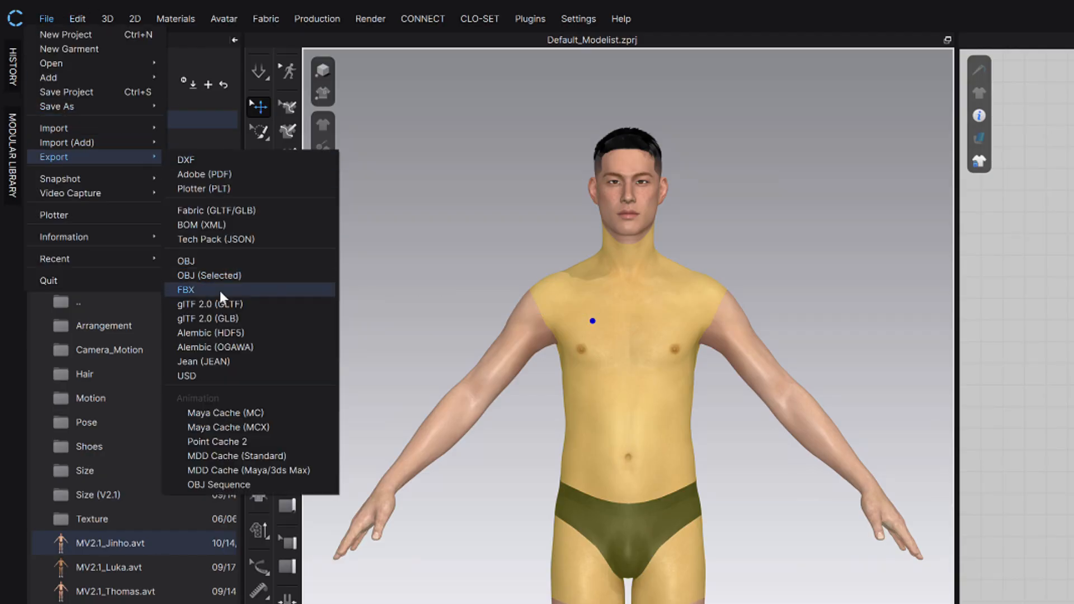
pyautogui.click(220, 290)
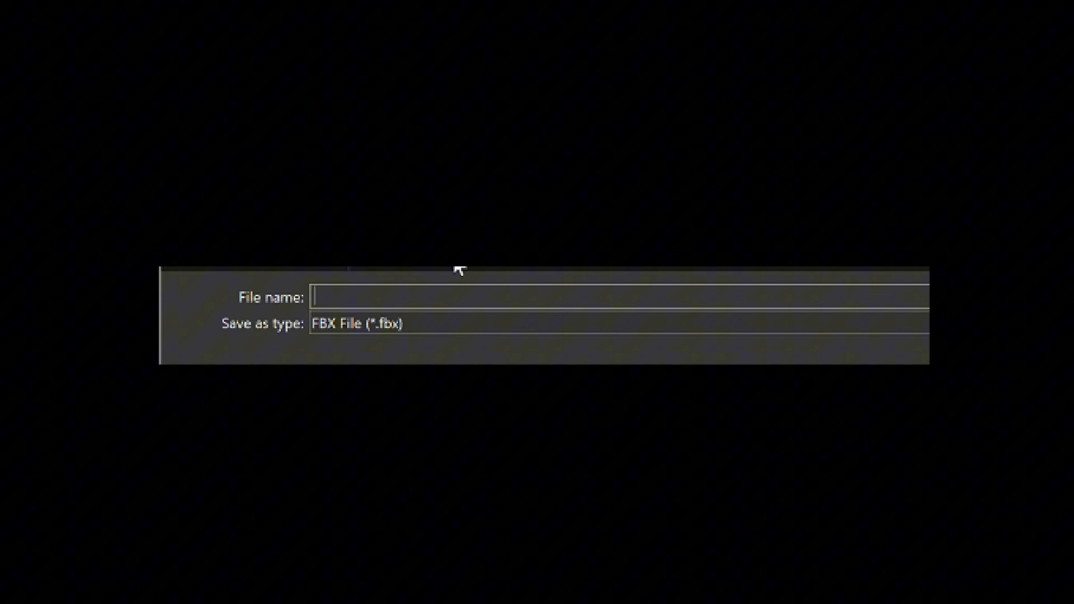
pyautogui.write('avatar_flat_')
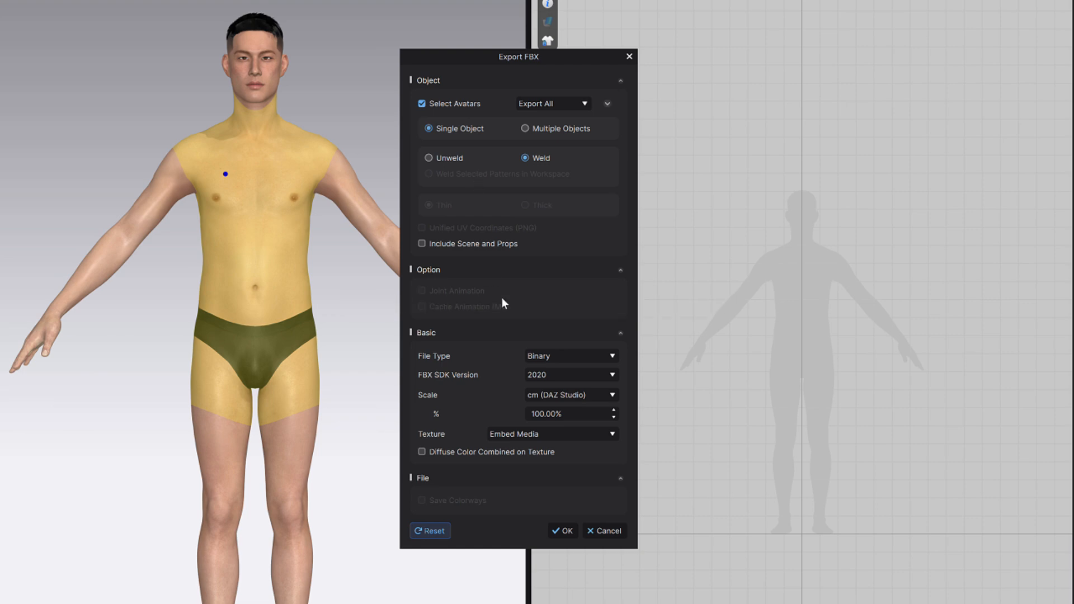
pyautogui.click(547, 394)
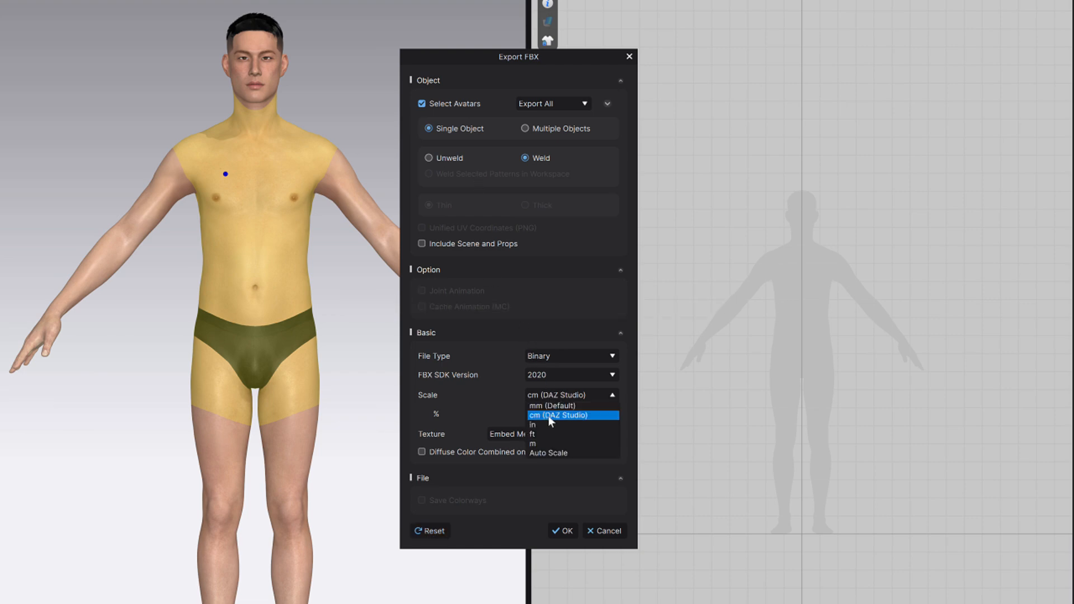
pyautogui.click(548, 415)
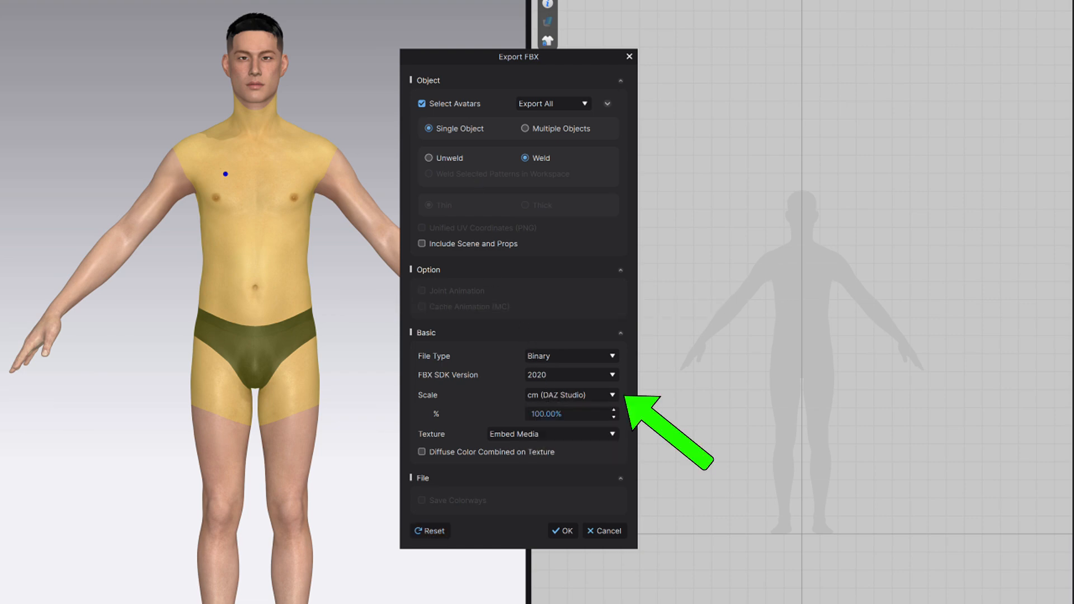
pyautogui.click(562, 529)
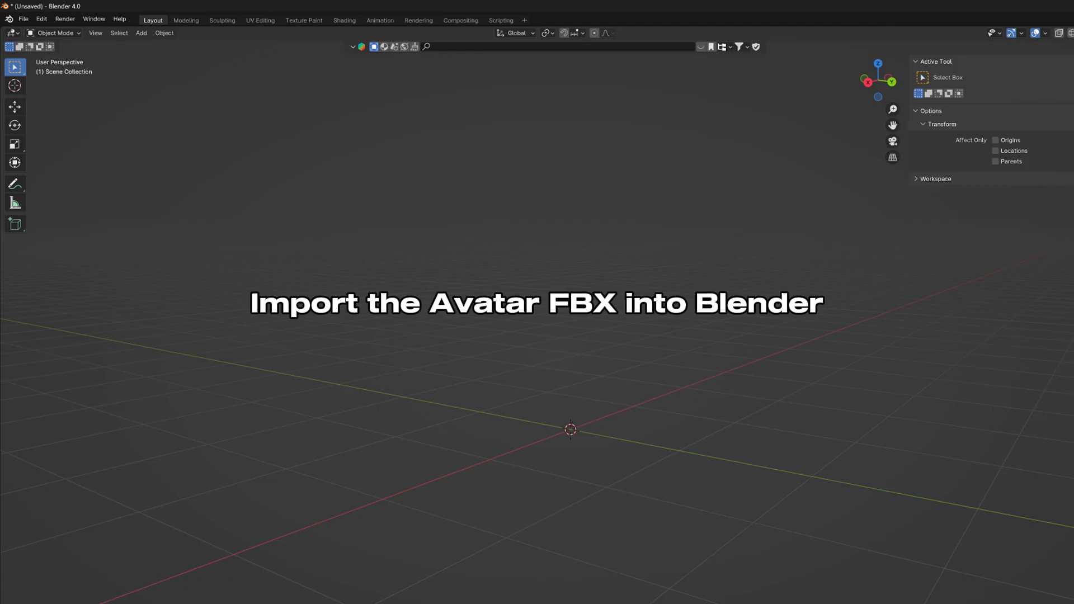
# - Switch to Blender and import the avatar file avatar_flat_shoes.fbx into the empty scene
pyautogui.click(23, 19)
pyautogui.moveTo(81, 171)
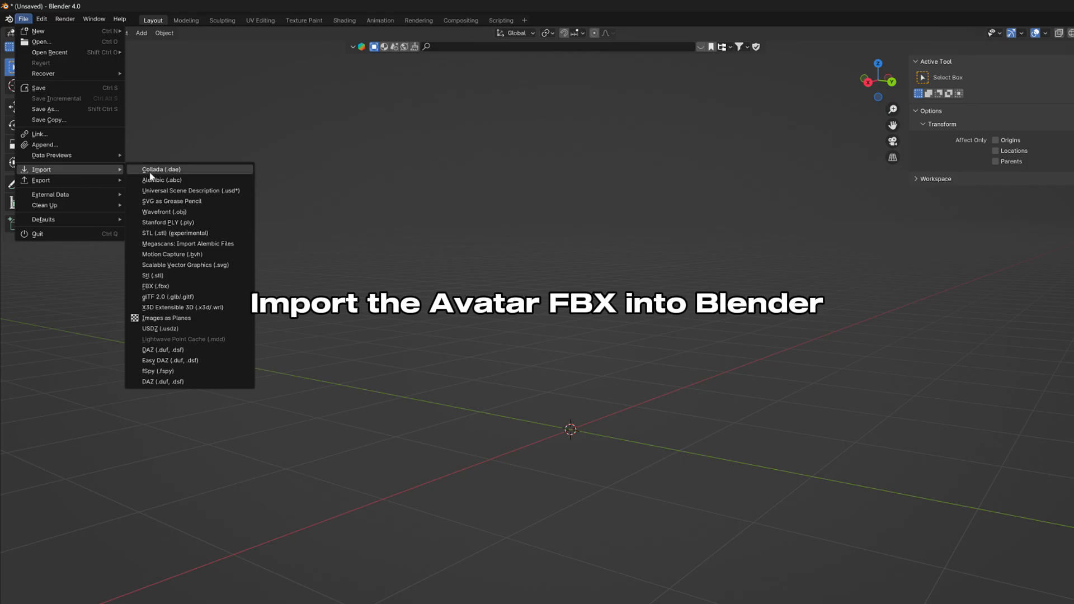
pyautogui.click(168, 222)
pyautogui.click(246, 116)
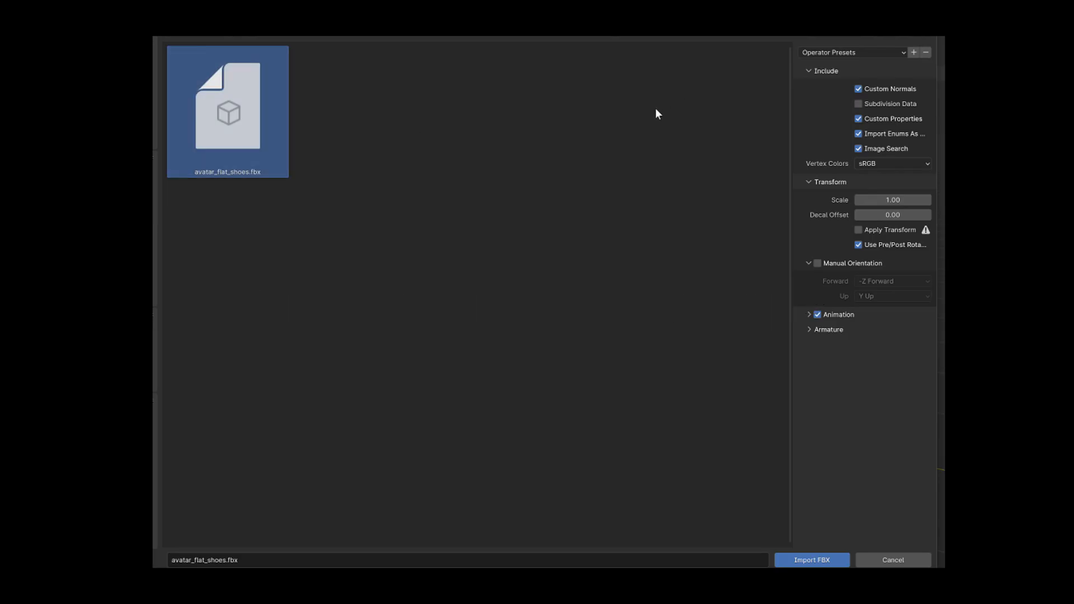
pyautogui.click(813, 559)
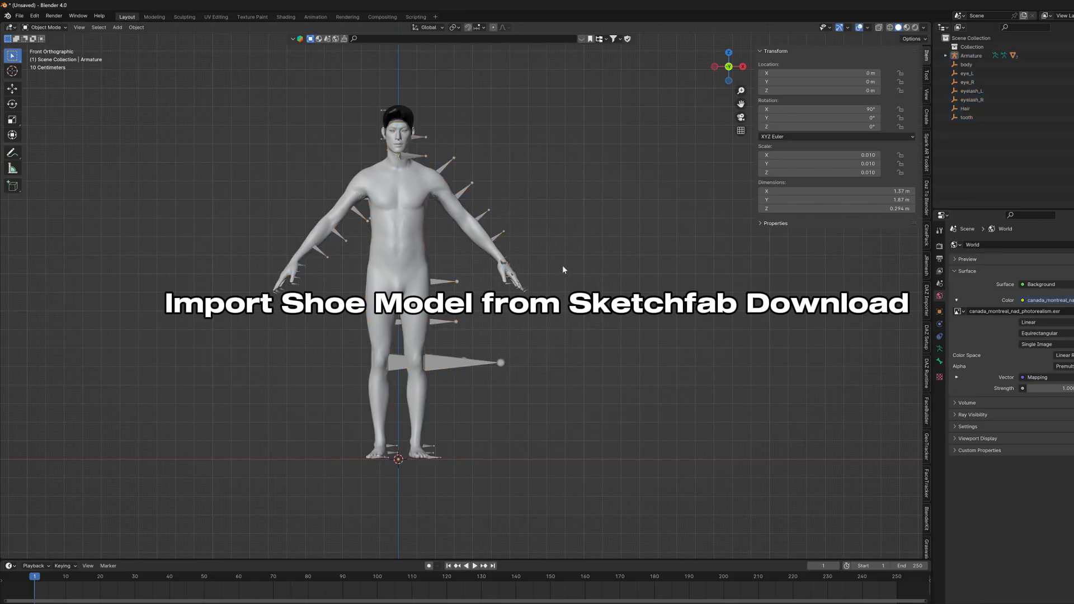
# - Import the shoe model balenciaga_track_2_0.glb as glTF 2.0 into the avatar scene
pyautogui.click(19, 15)
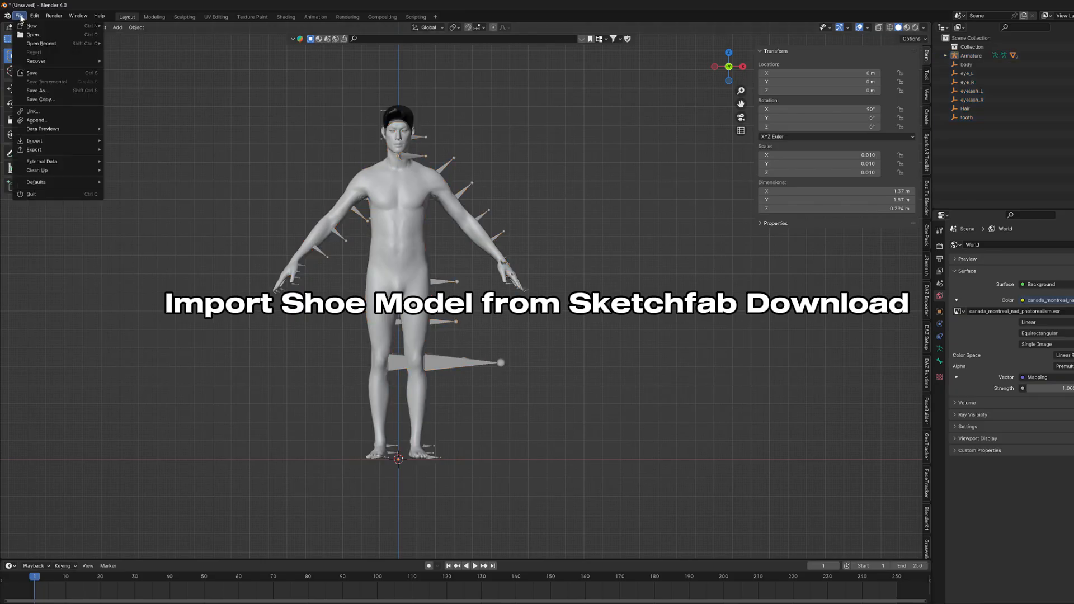
pyautogui.moveTo(70, 144)
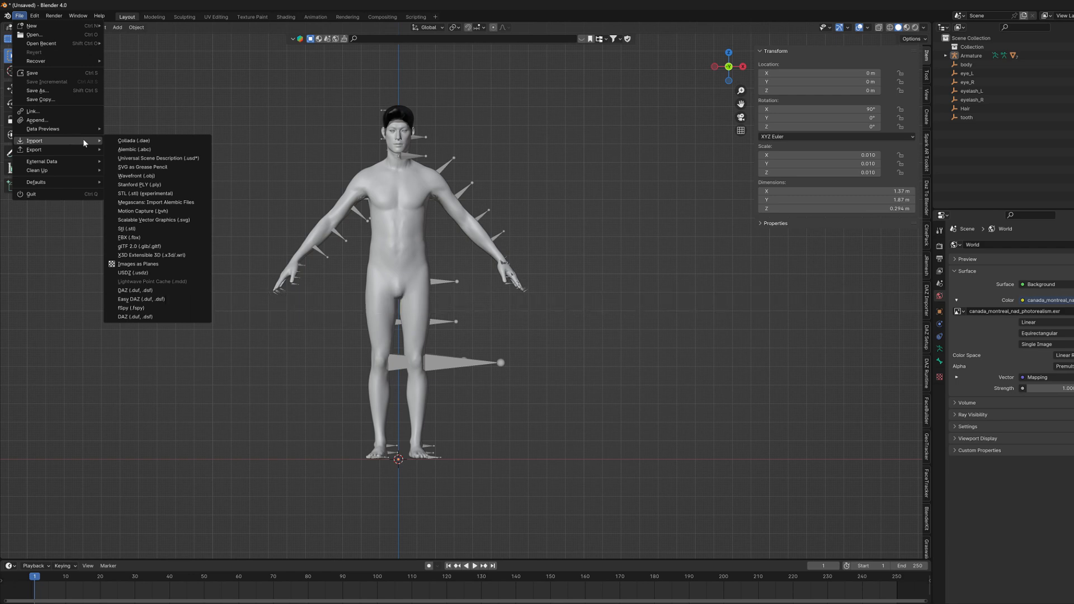
pyautogui.click(173, 246)
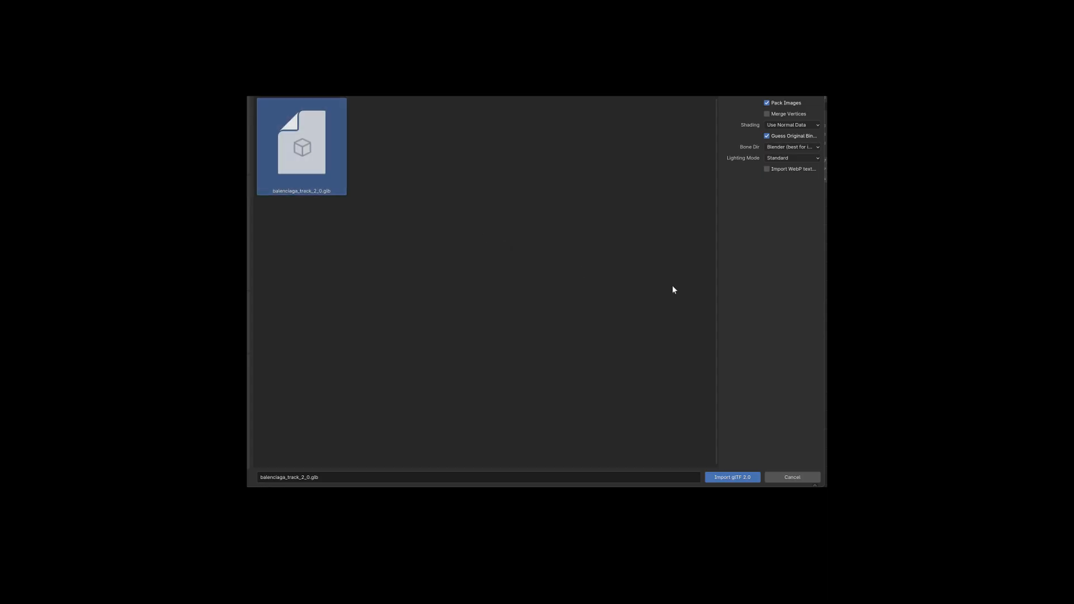
pyautogui.click(744, 480)
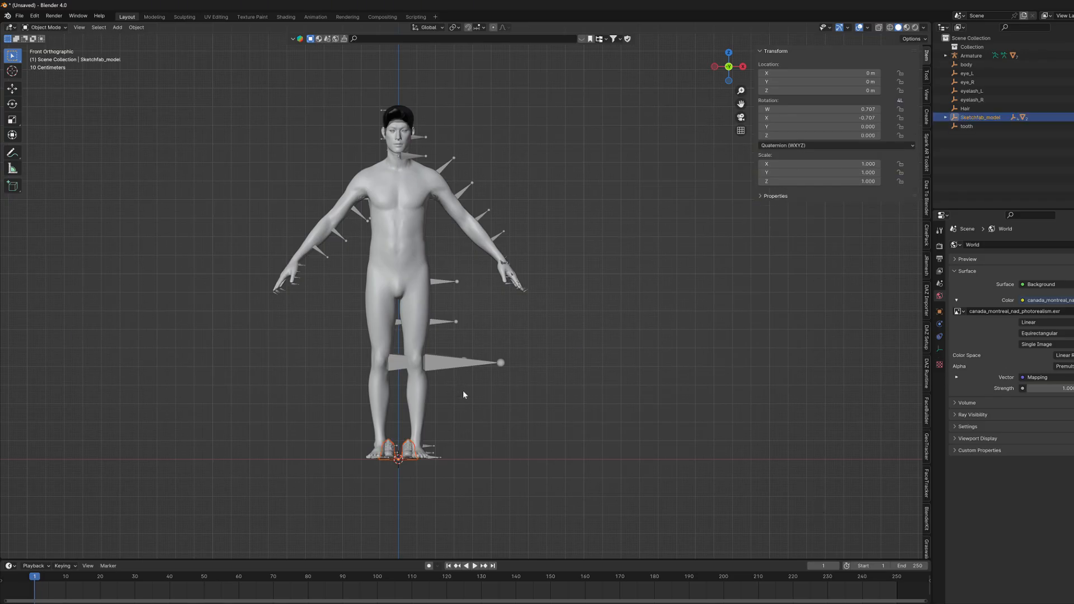
# - Delete the right shoe of the imported pair
pyautogui.click(391, 452)
pyautogui.rightClick(391, 453)
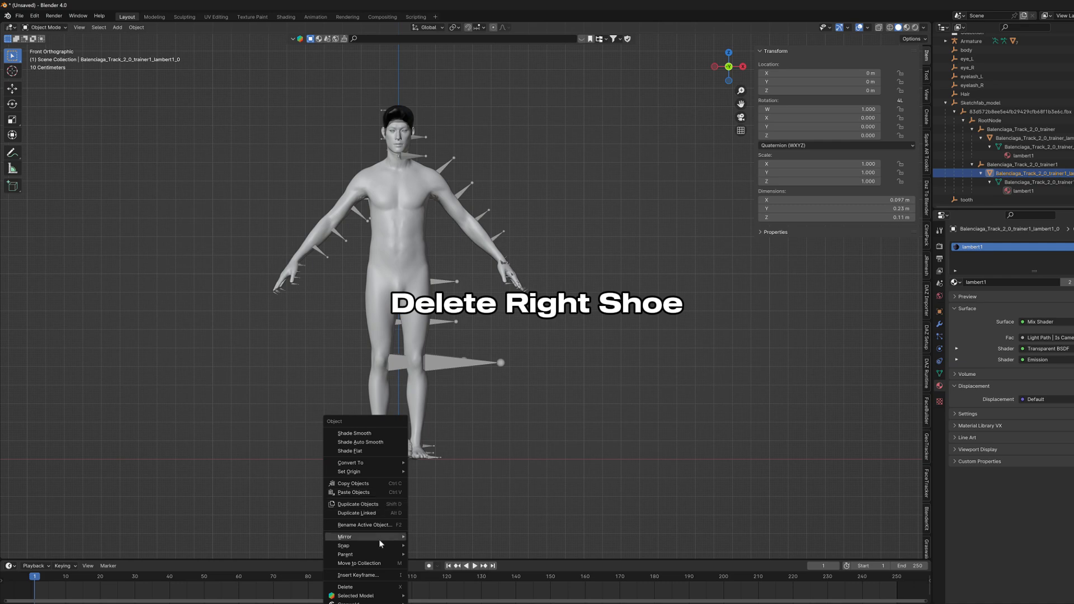
pyautogui.click(377, 587)
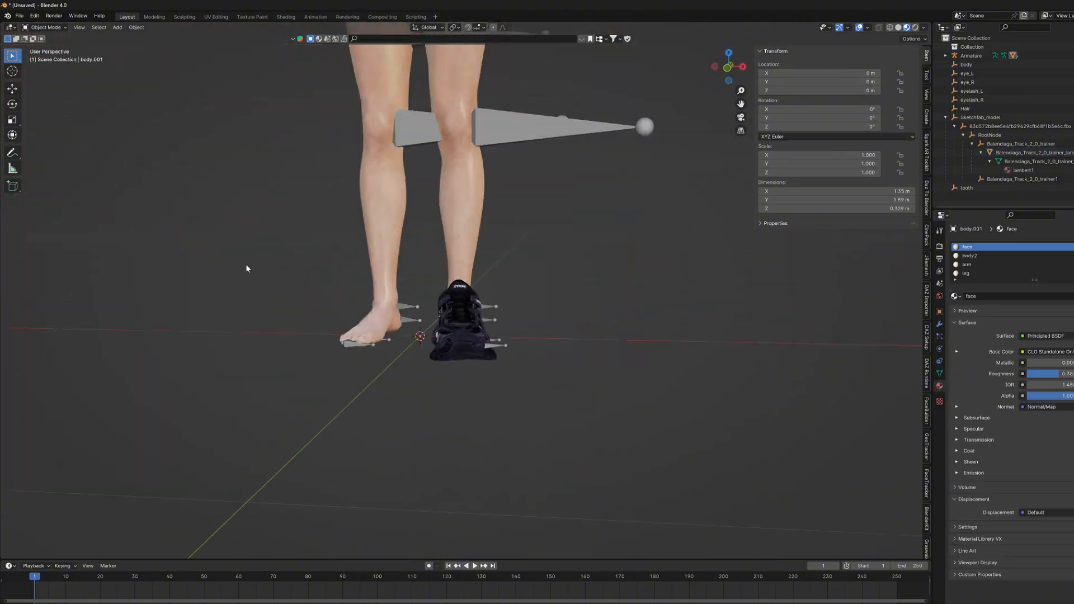
# - Rename the left shoe's mesh object to shoes_l
pyautogui.click(1026, 100)
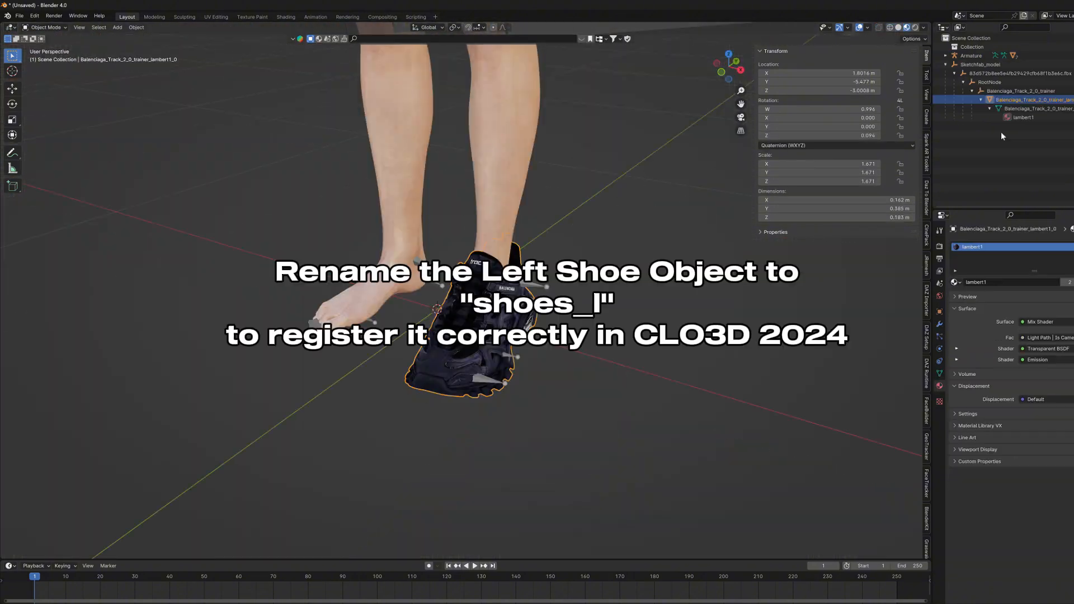
pyautogui.doubleClick(1025, 101)
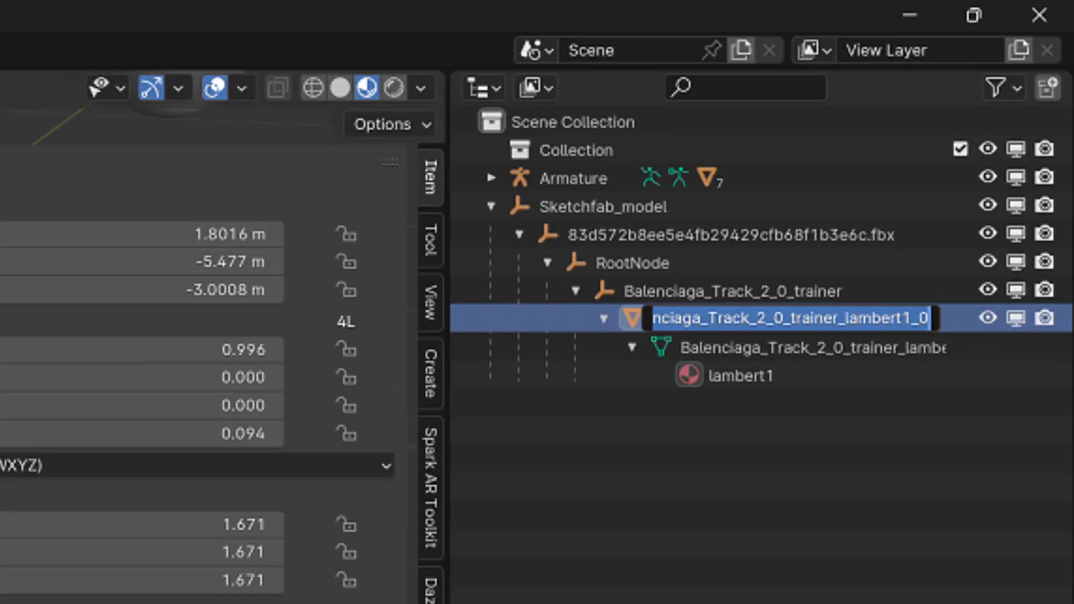
pyautogui.write('shoes_')
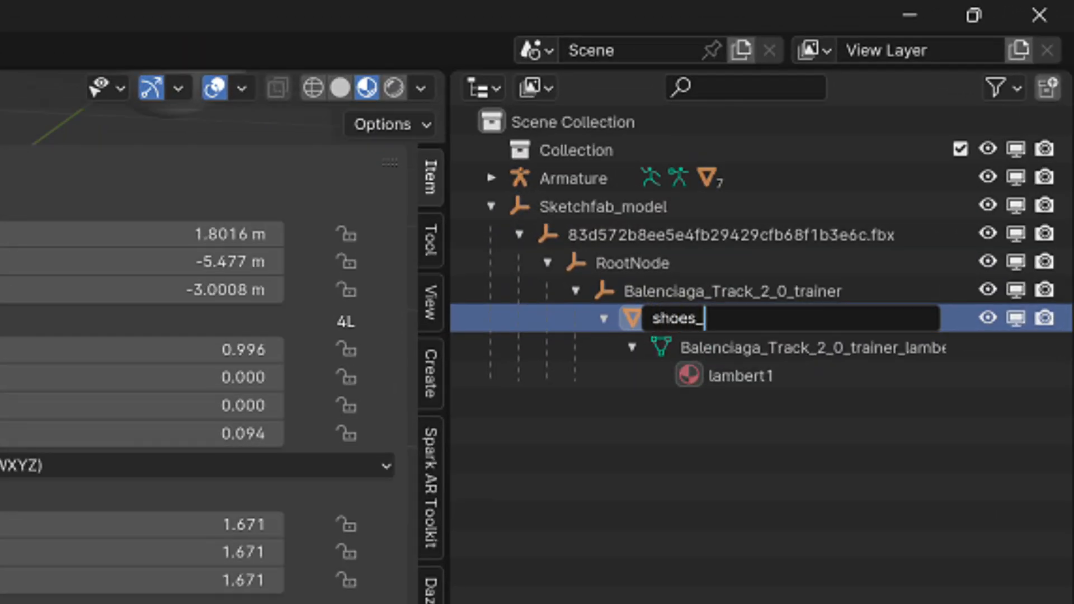
pyautogui.write('l')
pyautogui.press('Return')
# - Start an FBX export of the selected left shoe and name the file balenciaga_track
pyautogui.click(20, 15)
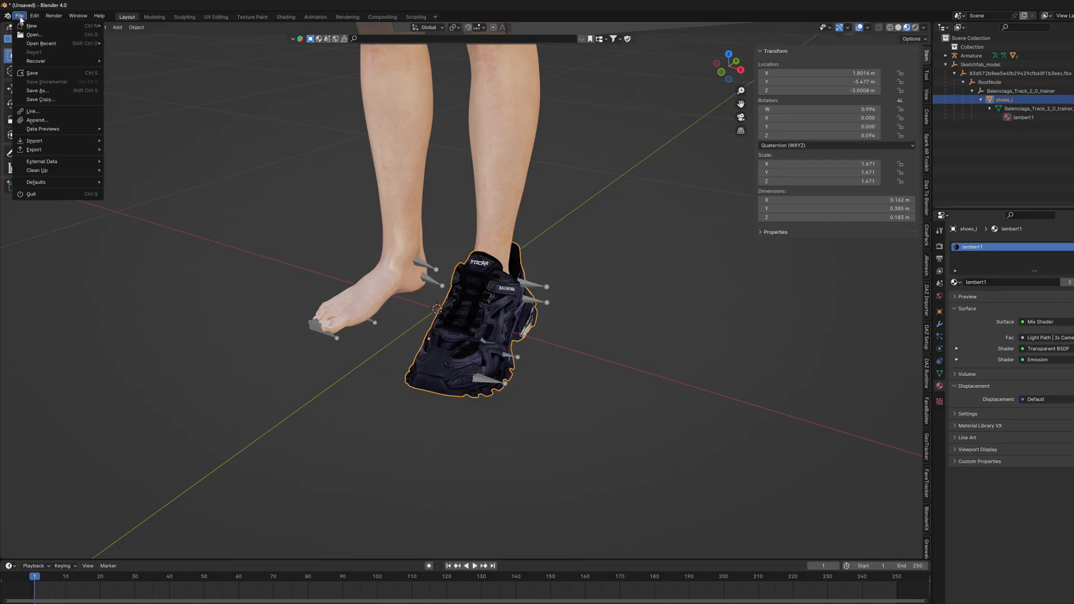
pyautogui.moveTo(47, 148)
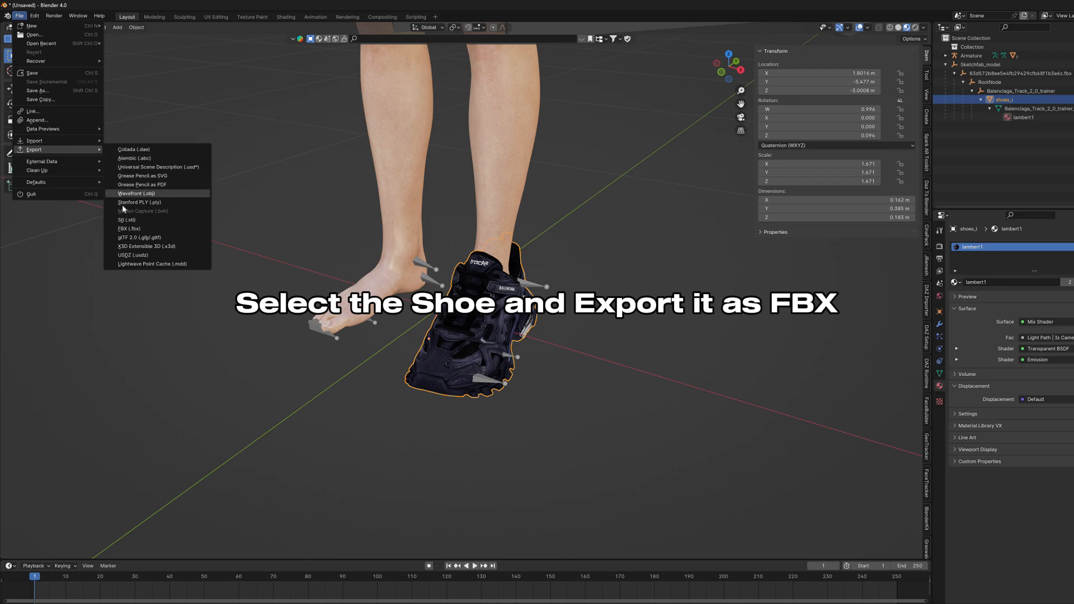
pyautogui.click(129, 228)
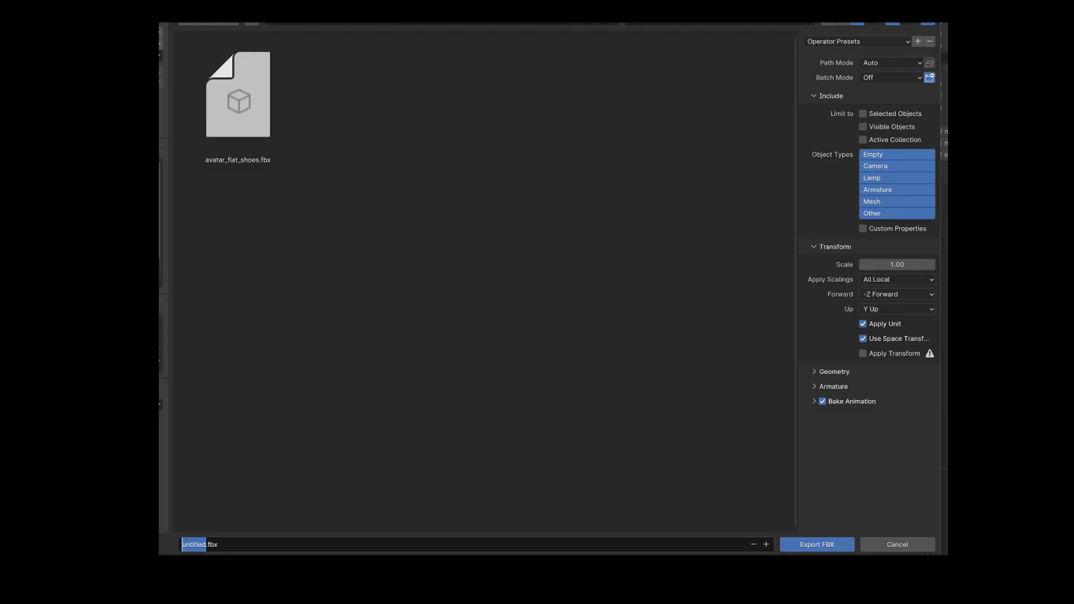
pyautogui.write('balenciaga_track')
pyautogui.press('Return')
# - Set the FBX export's path mode to Copy and enable embedded textures
pyautogui.click(877, 62)
pyautogui.click(917, 142)
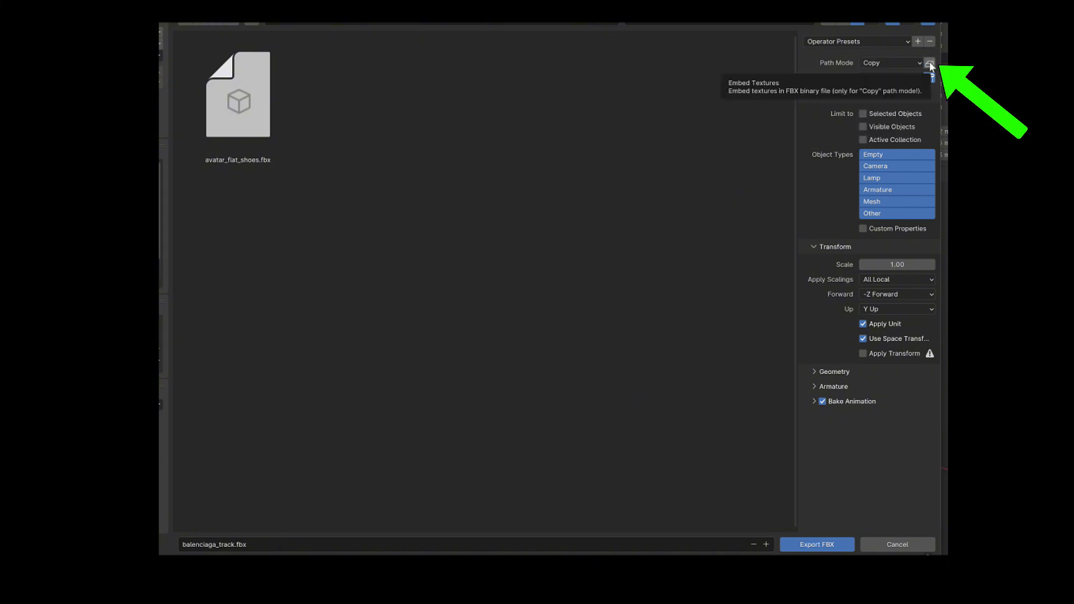
pyautogui.click(929, 64)
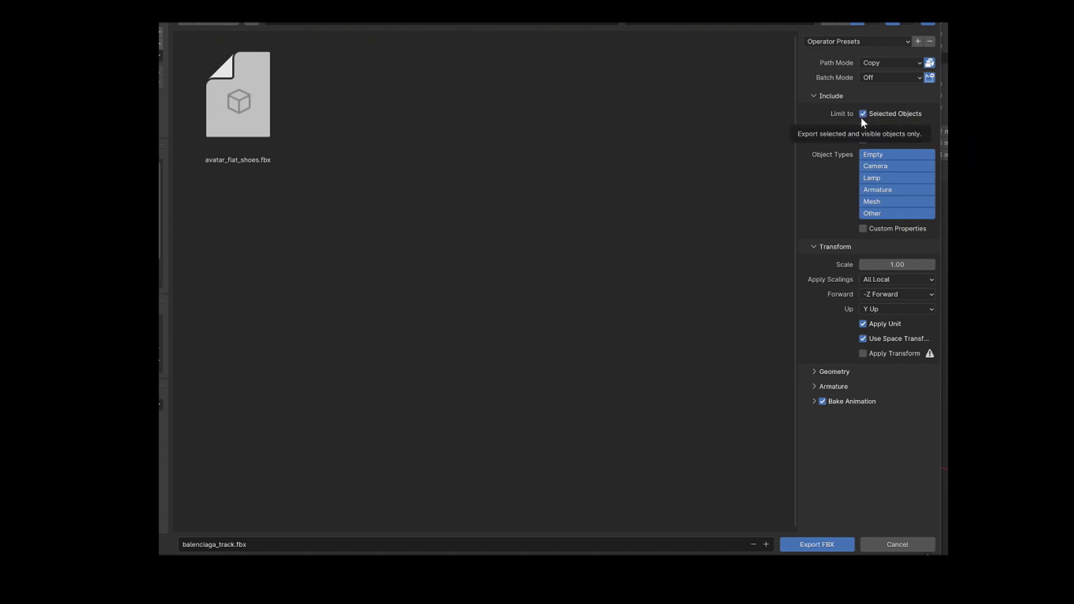
# - Limit the FBX export to selected objects of type Mesh and set the forward axis to Y Forward
pyautogui.click(874, 202)
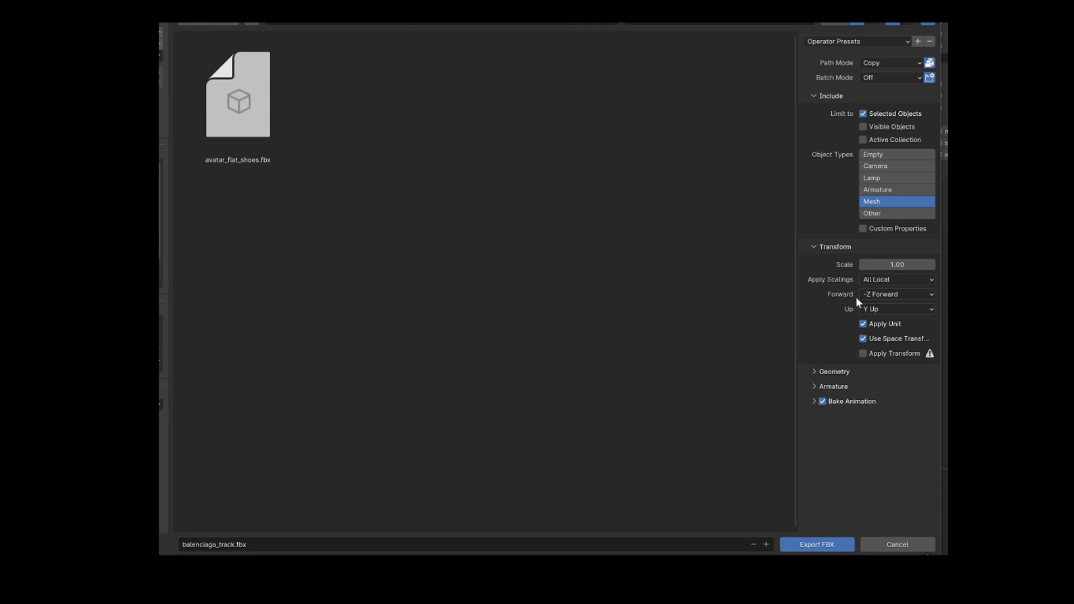
pyautogui.click(888, 298)
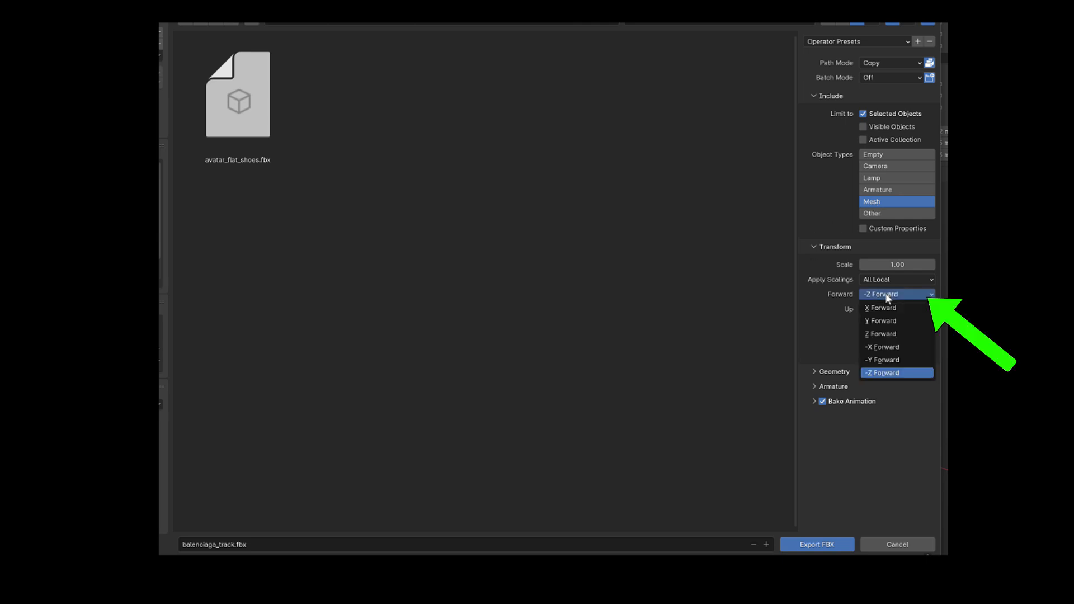
pyautogui.click(883, 320)
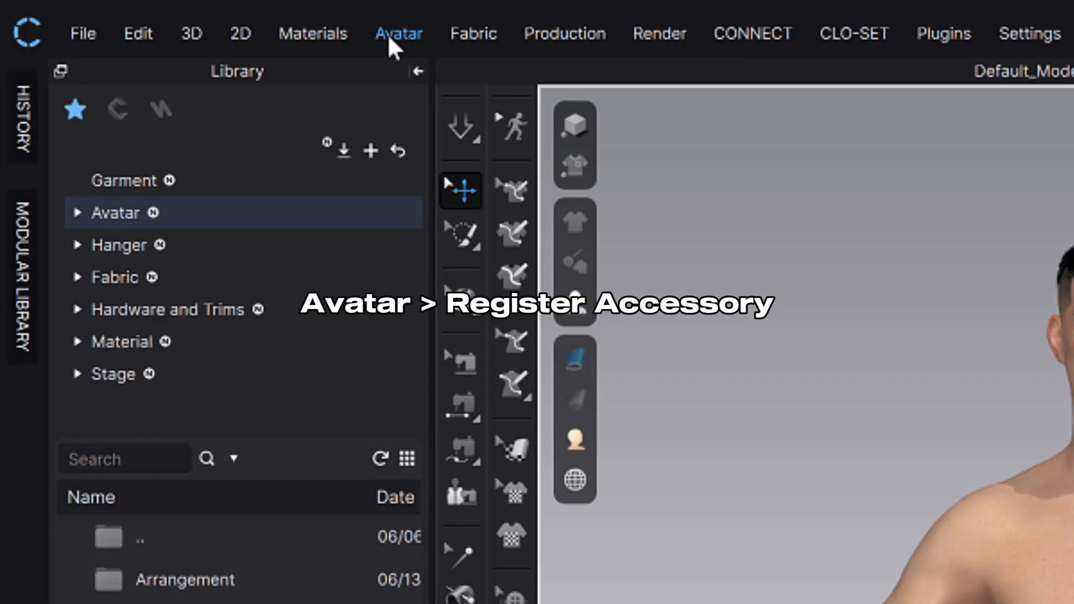
# - In CLO, start registering a new avatar accessory and set its accessory type to Shoes
pyautogui.click(125, 11)
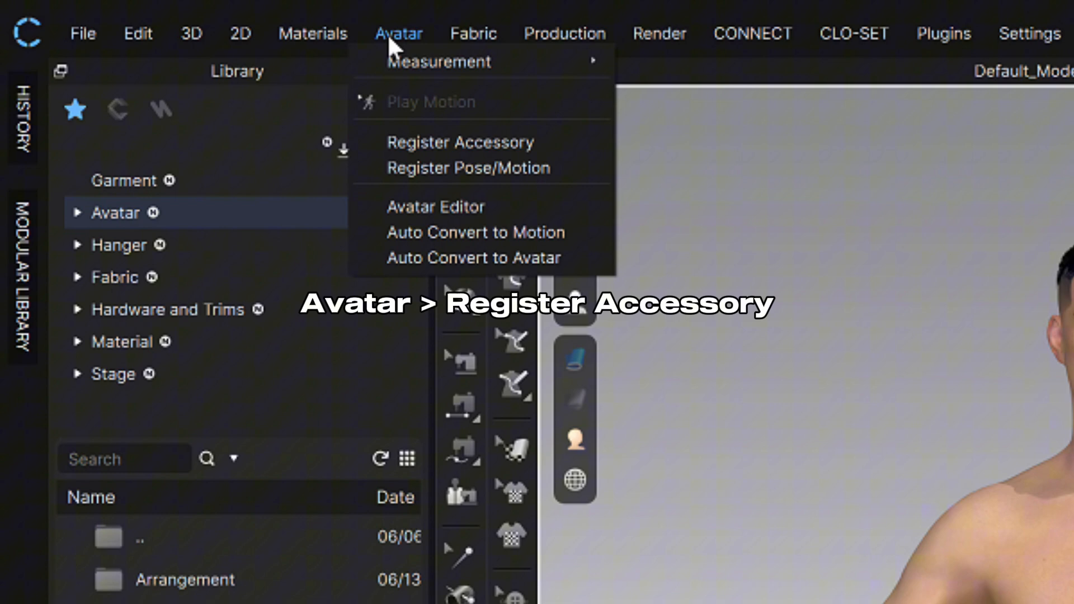
pyautogui.click(404, 141)
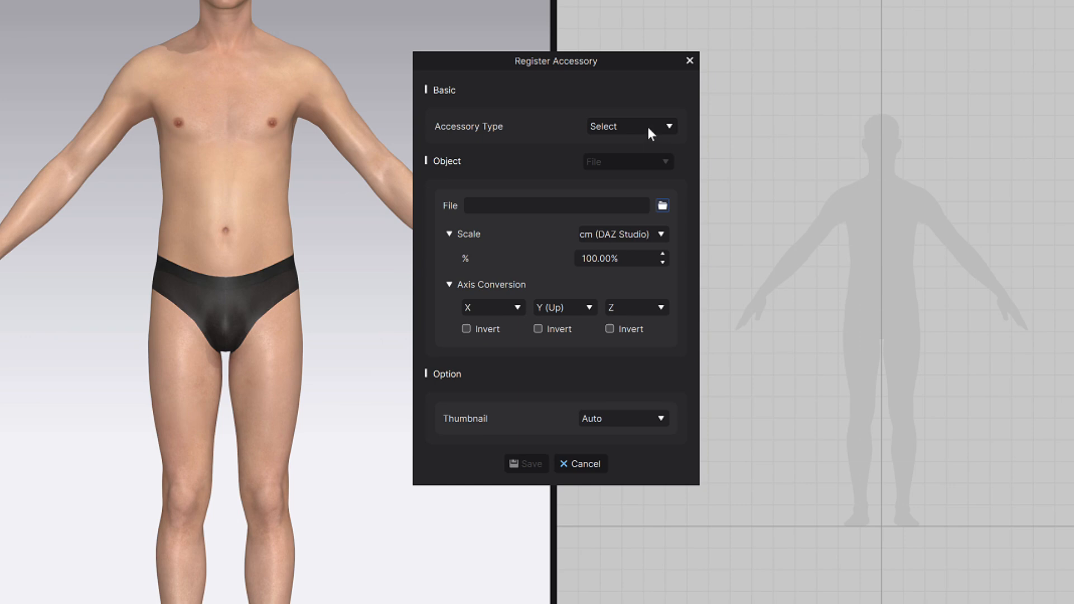
pyautogui.click(647, 125)
pyautogui.click(648, 159)
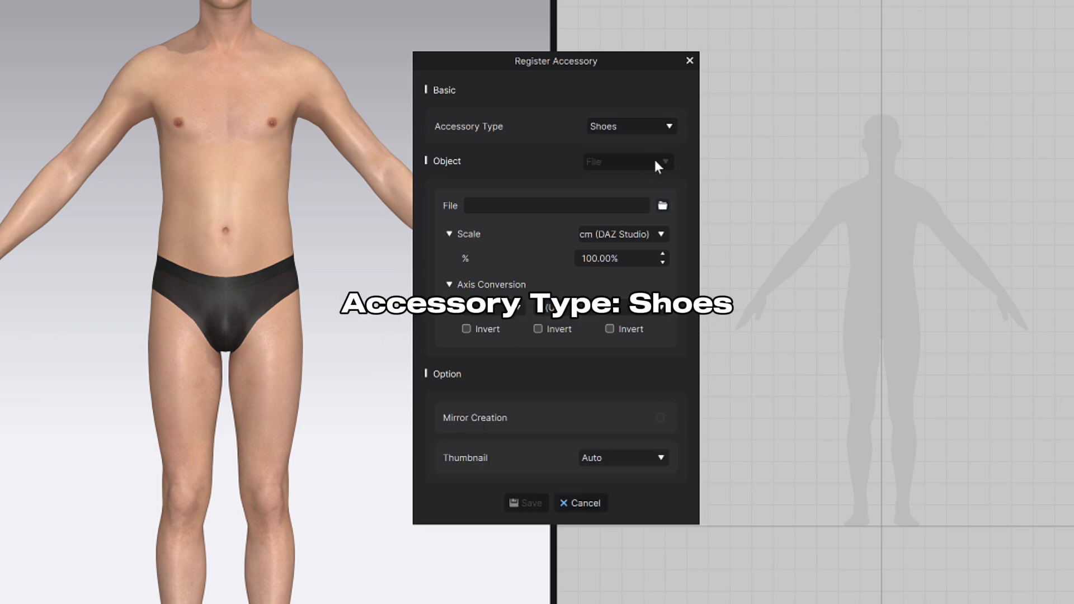
# - Load balenciaga_track.fbx as the accessory's object file
pyautogui.click(664, 206)
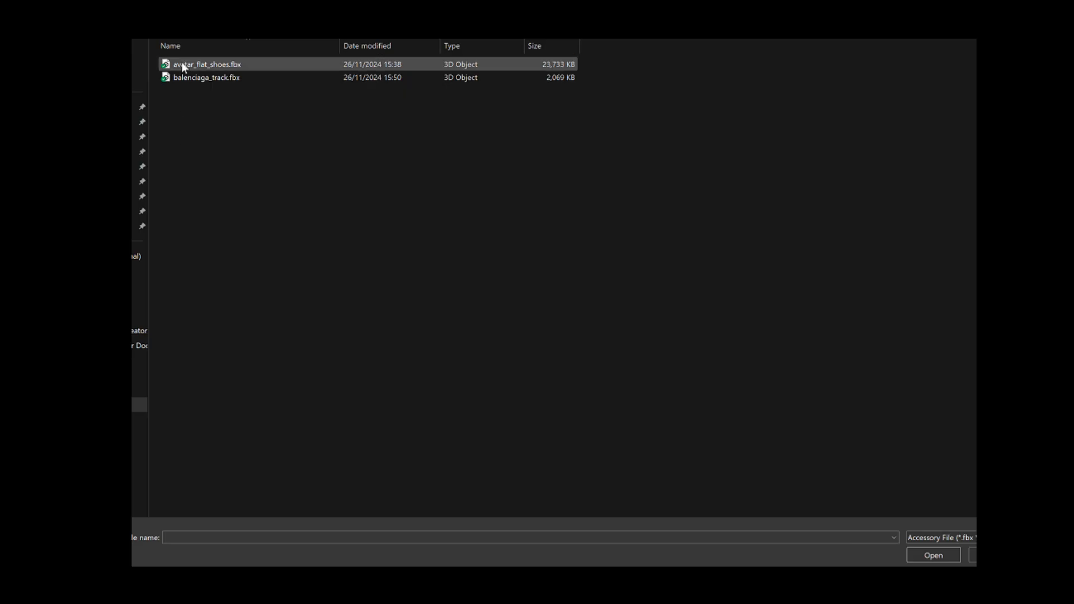
pyautogui.click(188, 78)
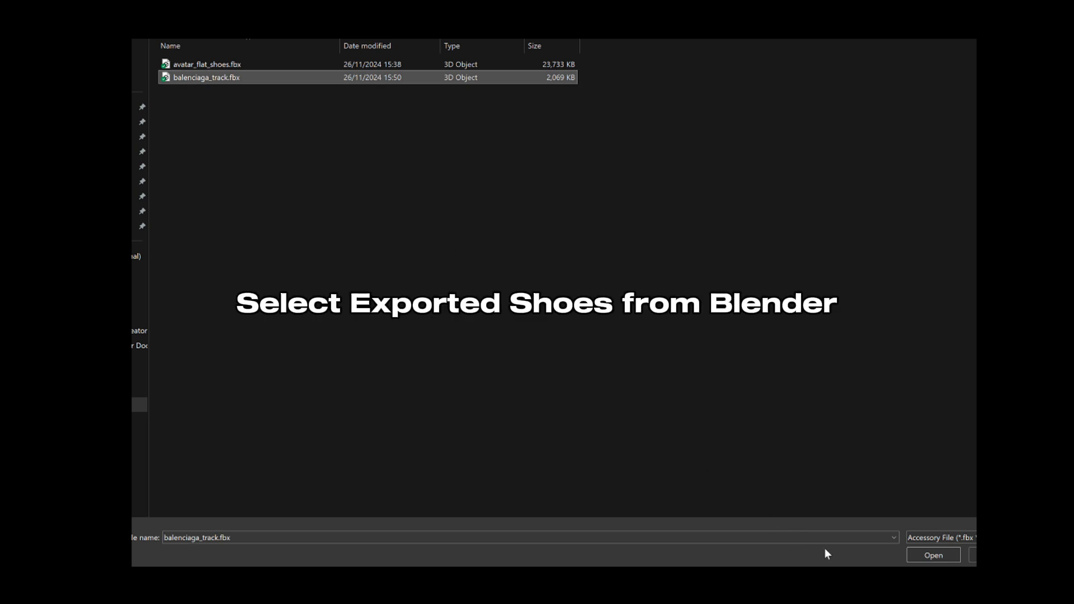
pyautogui.click(955, 560)
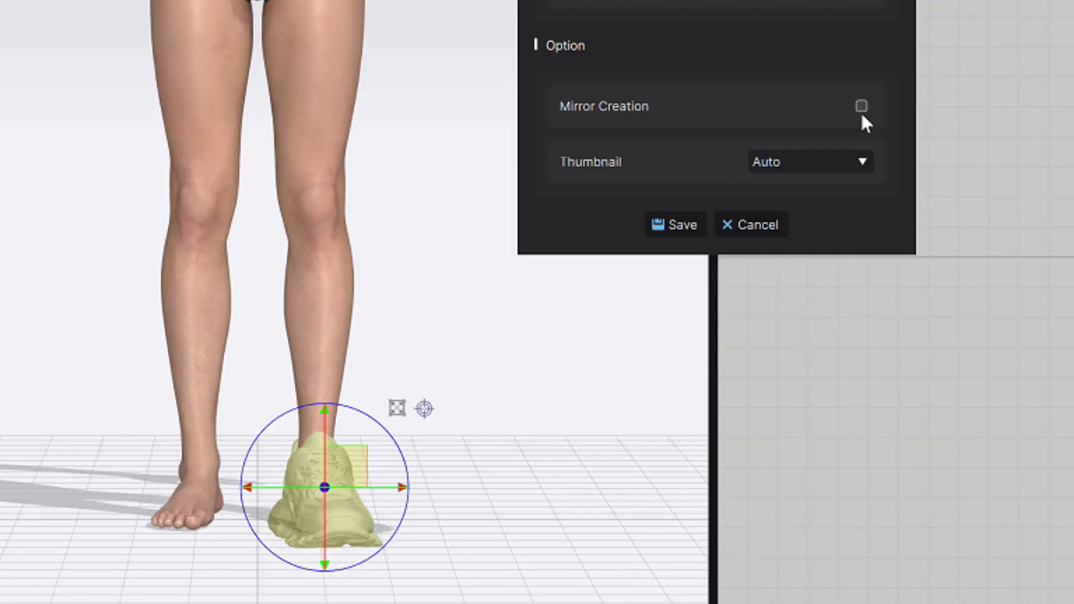
# - Enable Mirror Creation for the shoe and save the accessory as MV2.1_balenciaga_track in .zacs format
pyautogui.click(862, 106)
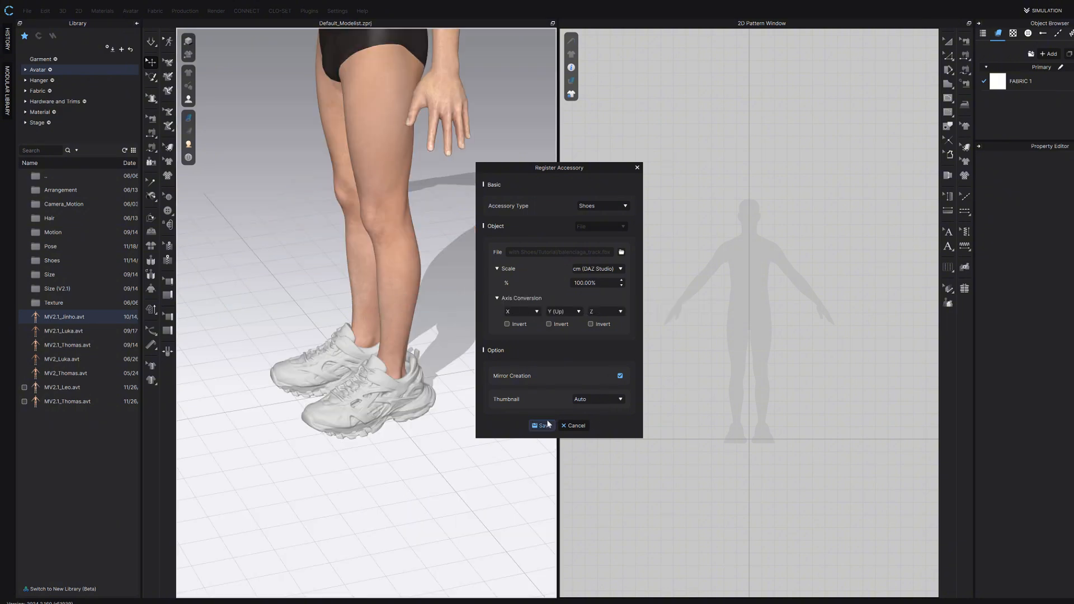
pyautogui.click(543, 426)
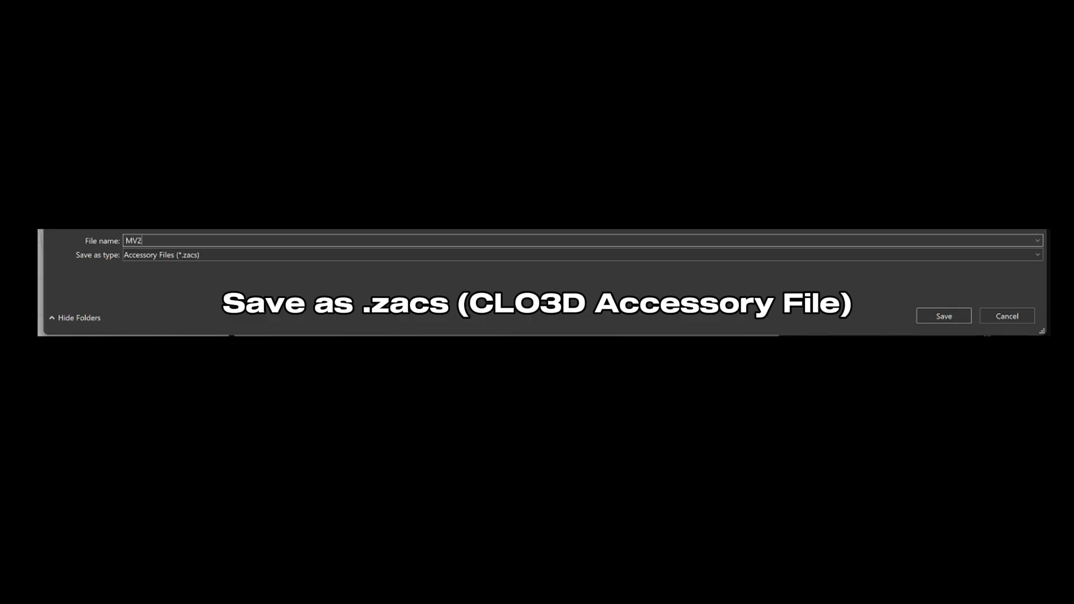
pyautogui.write('.1_balenciaga_track')
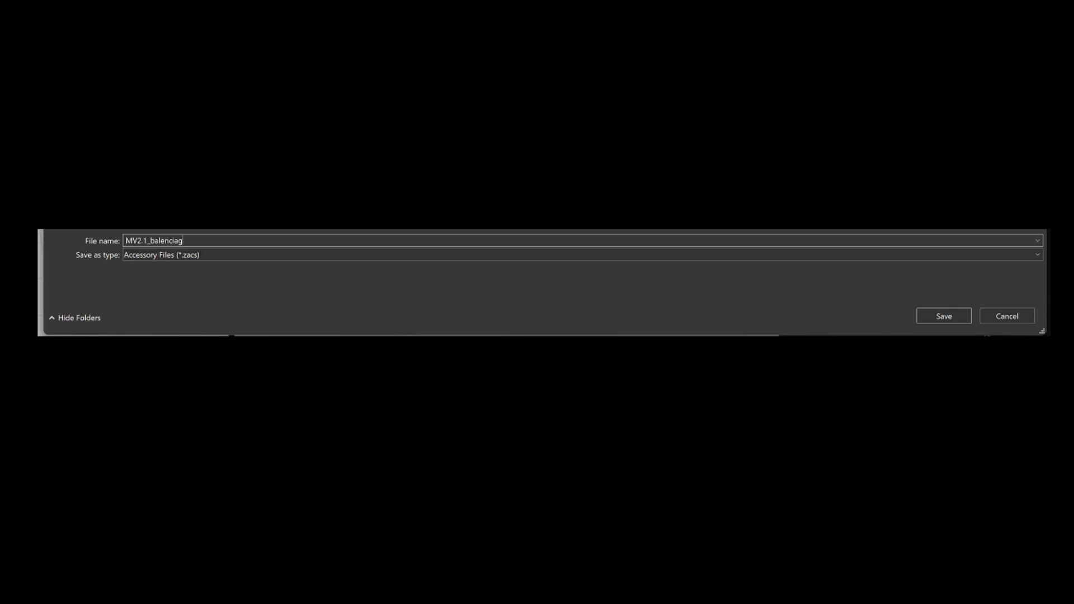
pyautogui.click(949, 313)
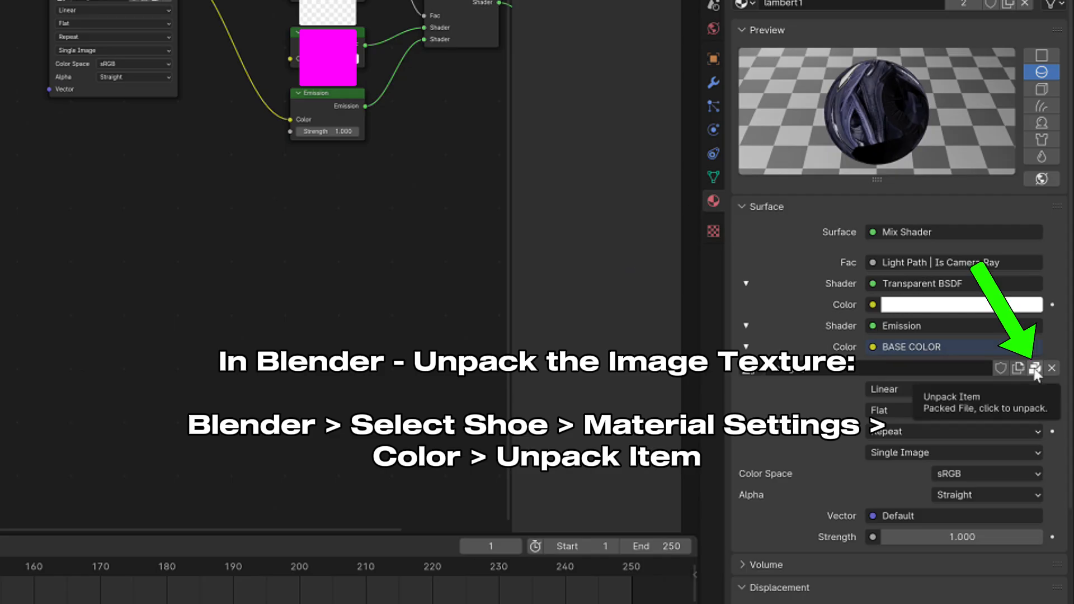
# - In Blender, unpack the shoe material's base color image, using the file from the current directory
pyautogui.click(1035, 368)
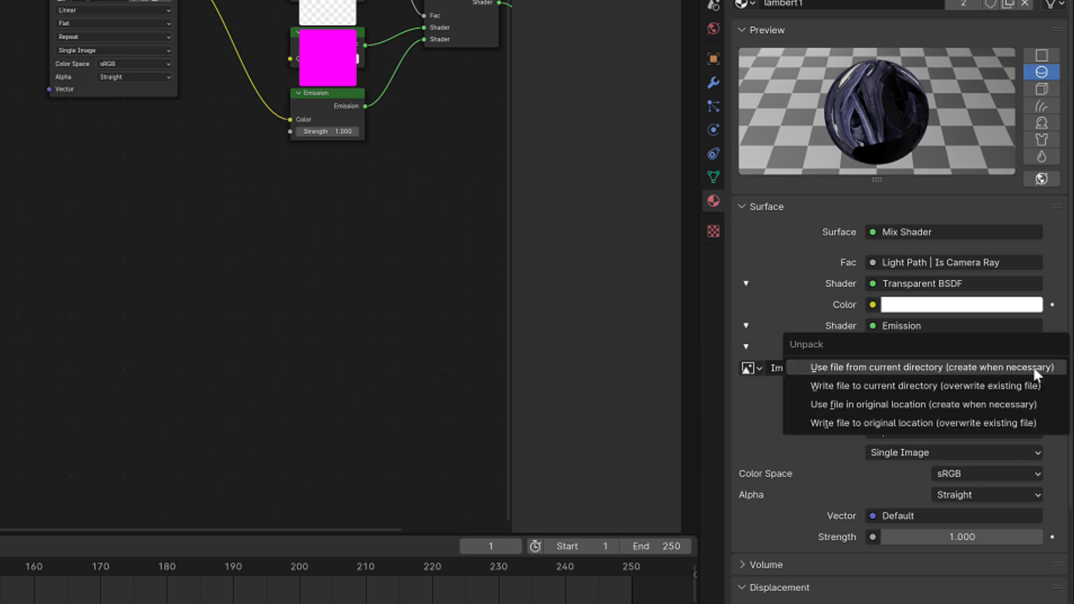
pyautogui.click(930, 367)
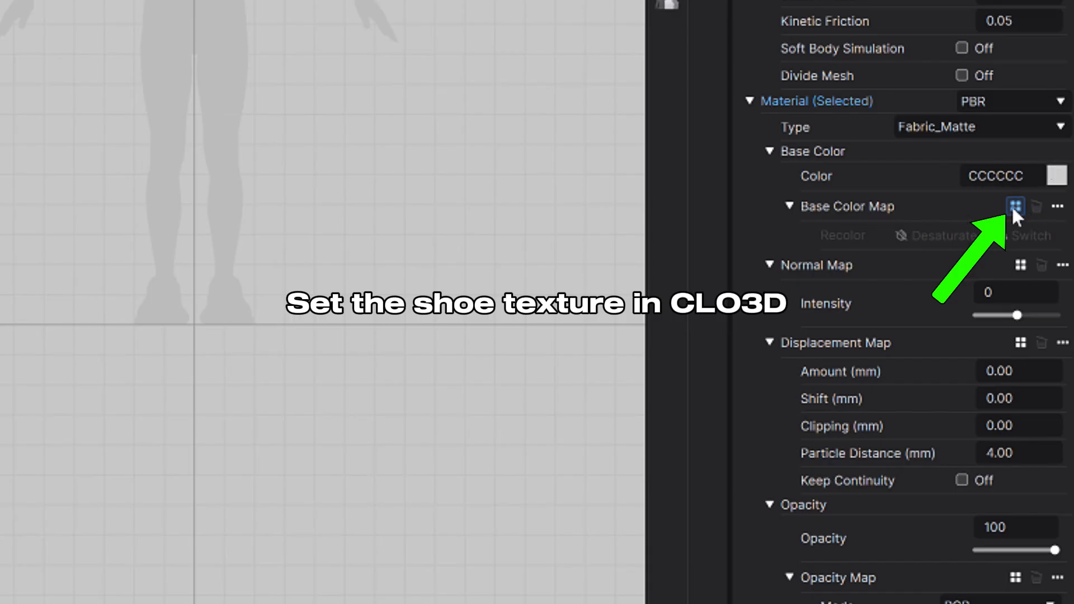
# - In CLO, apply the unpacked image from the textures folder as the left shoe's base color map
pyautogui.click(946, 206)
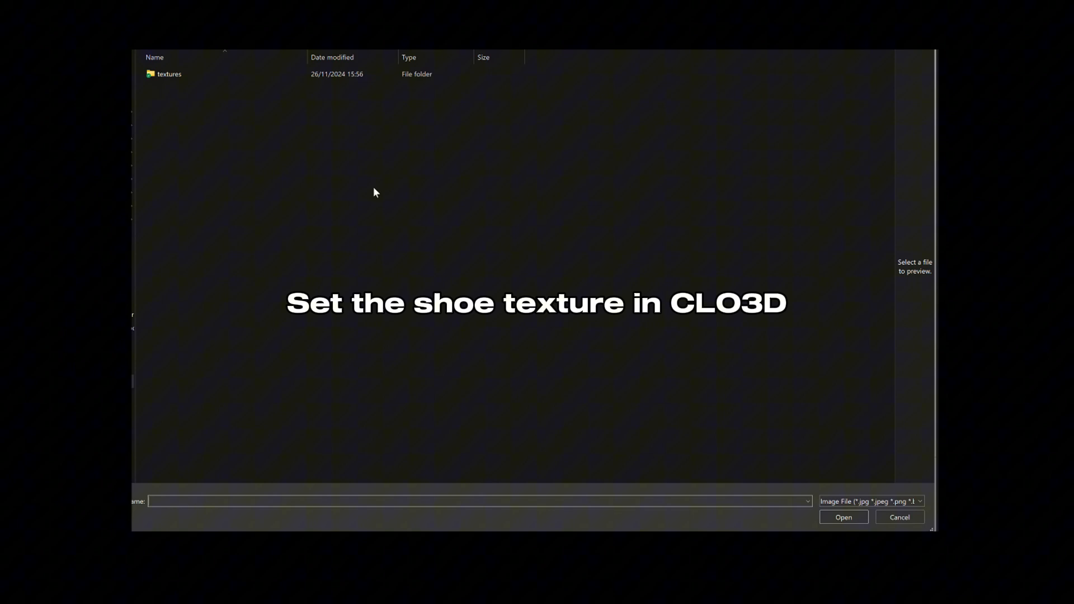
pyautogui.doubleClick(176, 75)
pyautogui.click(180, 89)
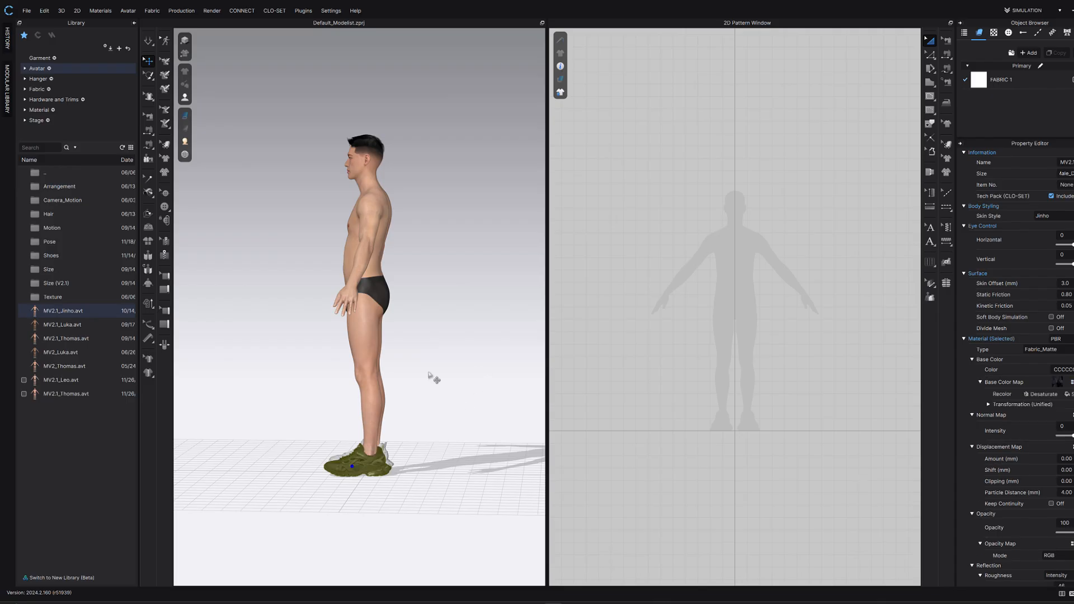
pyautogui.moveTo(431, 377)
pyautogui.mouseDown(button='right')
pyautogui.moveTo(436, 424)
pyautogui.moveTo(442, 398)
pyautogui.moveTo(421, 373)
pyautogui.mouseUp(button='right')
pyautogui.scroll(3, 421, 374)
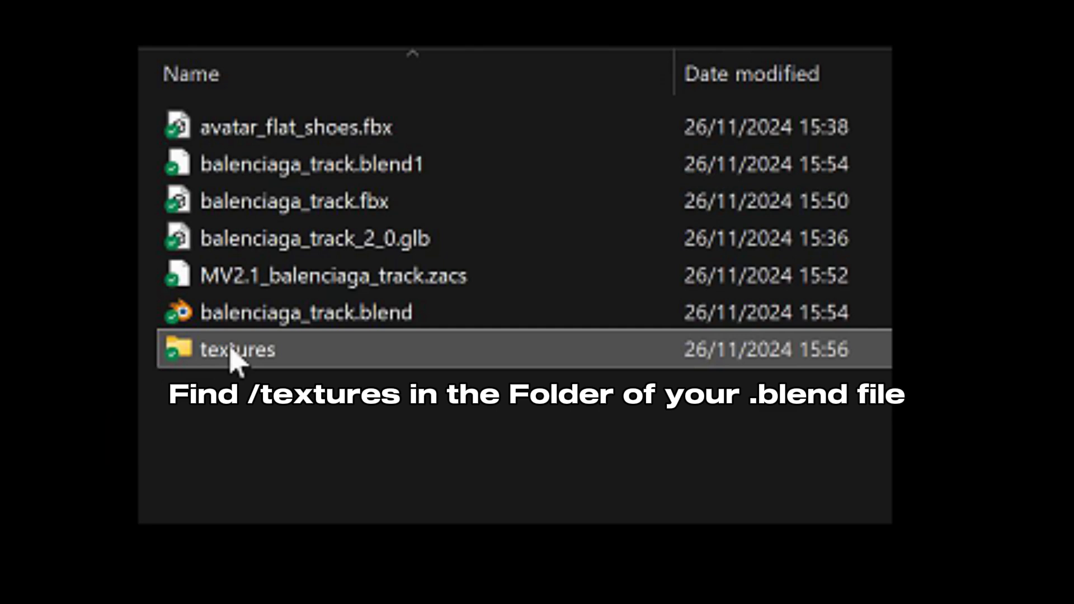
pyautogui.doubleClick(231, 351)
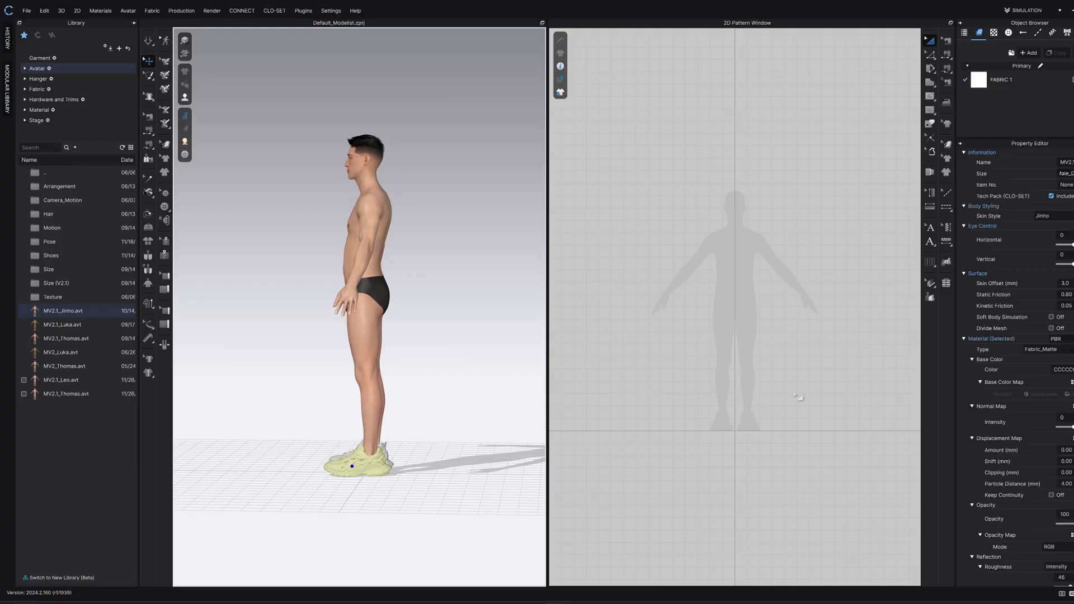
pyautogui.scroll(5, 358, 335)
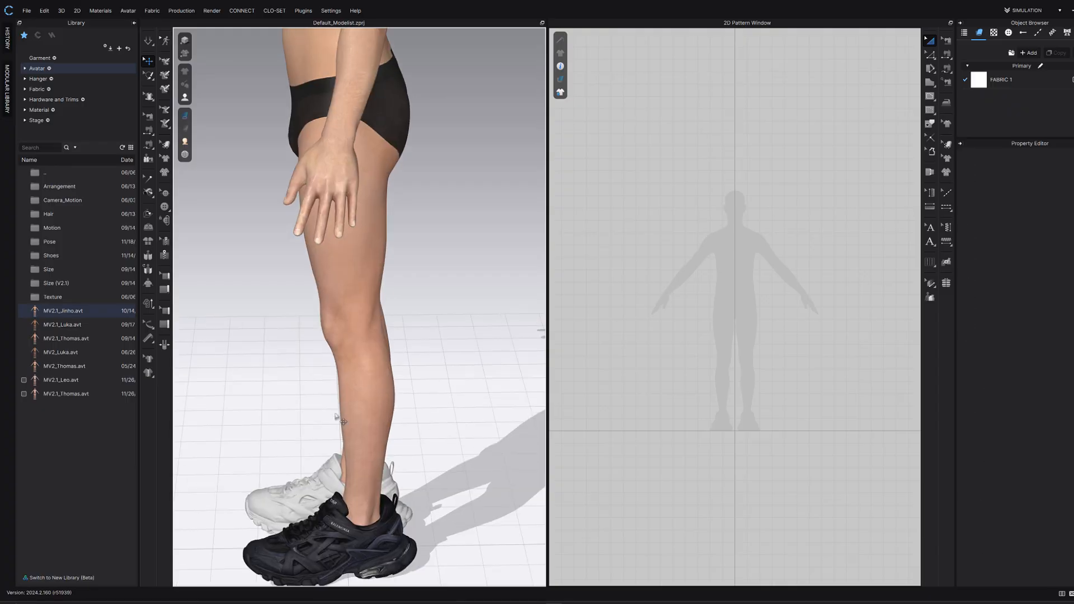
# - Apply Image_0.jpg as the base color map of the avatar's right shoe
pyautogui.scroll(3, 390, 298)
pyautogui.moveTo(390, 336); pyautogui.dragTo(317, 256, button='middle')
pyautogui.moveTo(338, 291); pyautogui.dragTo(413, 290, button='right')
pyautogui.click(275, 274)
pyautogui.click(1072, 391)
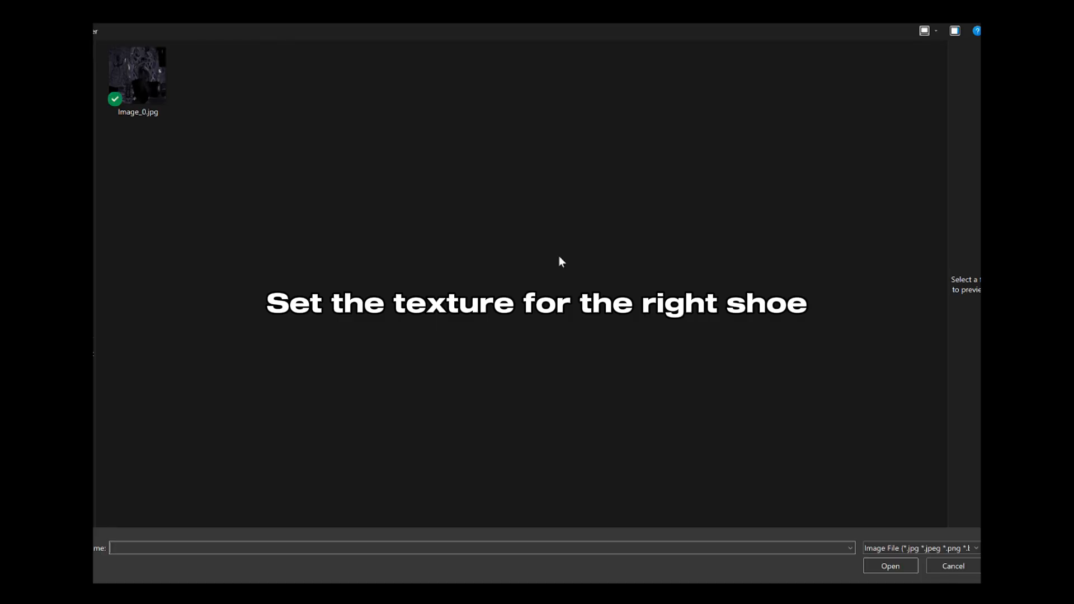
pyautogui.doubleClick(144, 92)
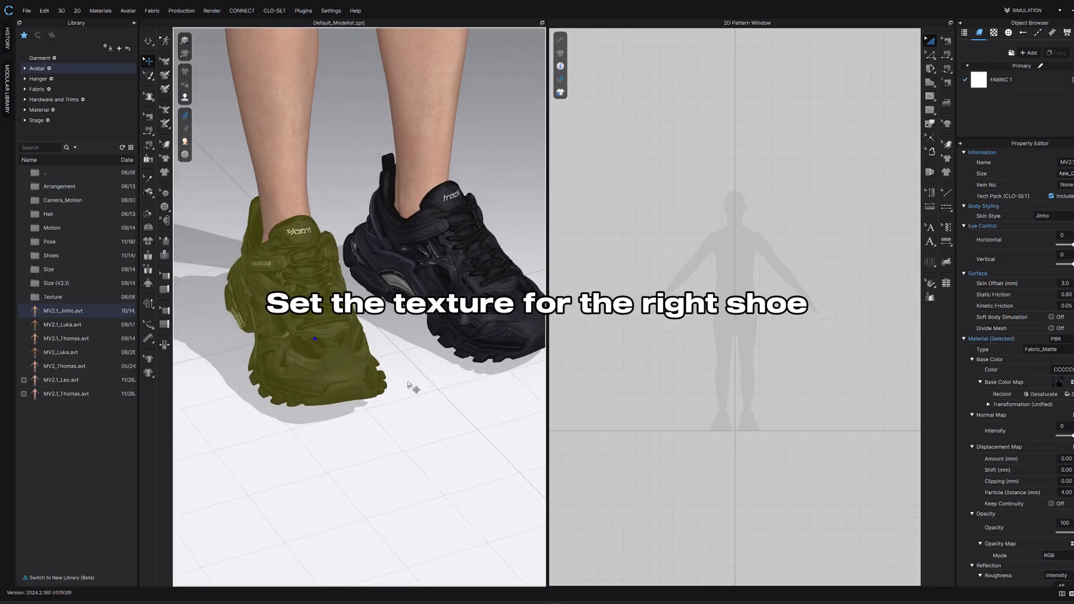
pyautogui.moveTo(409, 385); pyautogui.dragTo(371, 371, button='middle')
pyautogui.scroll(-1, 371, 371)
pyautogui.click(381, 358)
pyautogui.scroll(-3, 378, 366)
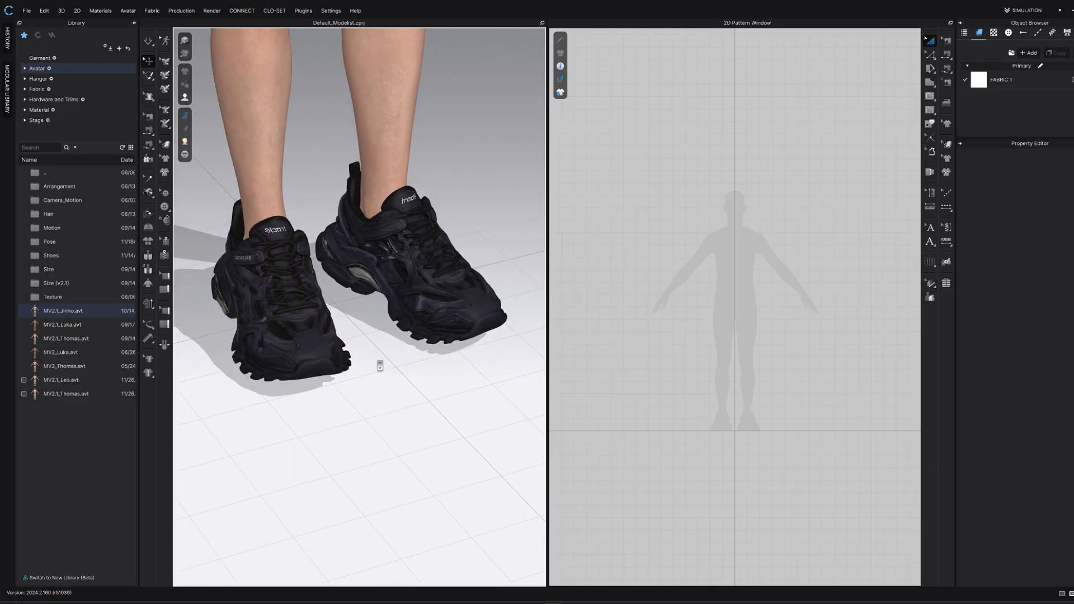
pyautogui.moveTo(384, 355); pyautogui.dragTo(361, 346, button='right')
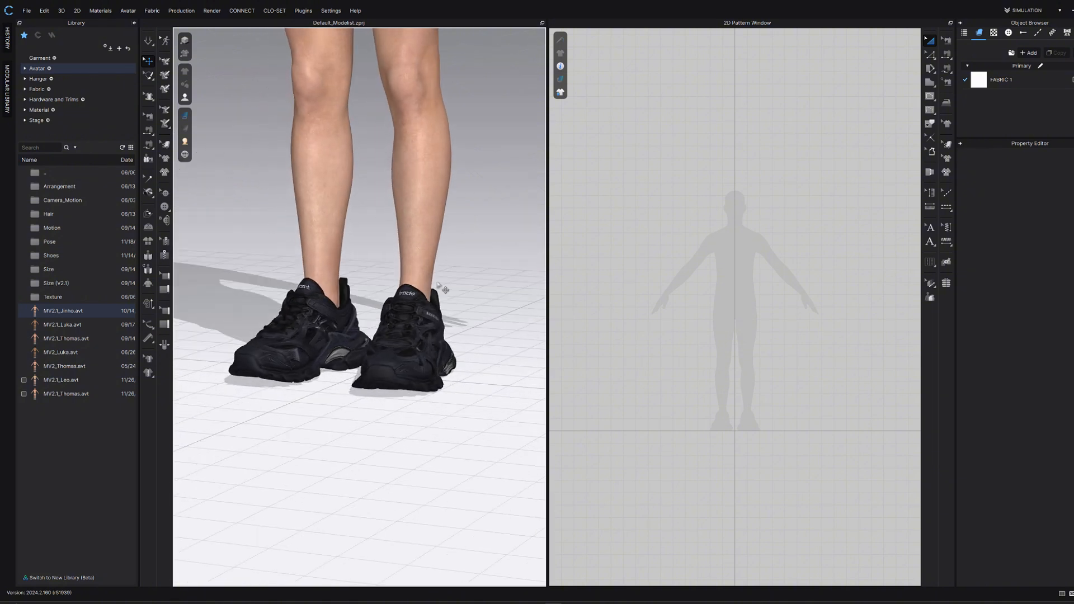
# - Save the MV2.1_Jinho_SHOES accessory, overwriting the existing MV2.1_balenciaga_track.zacs file
pyautogui.click(27, 11)
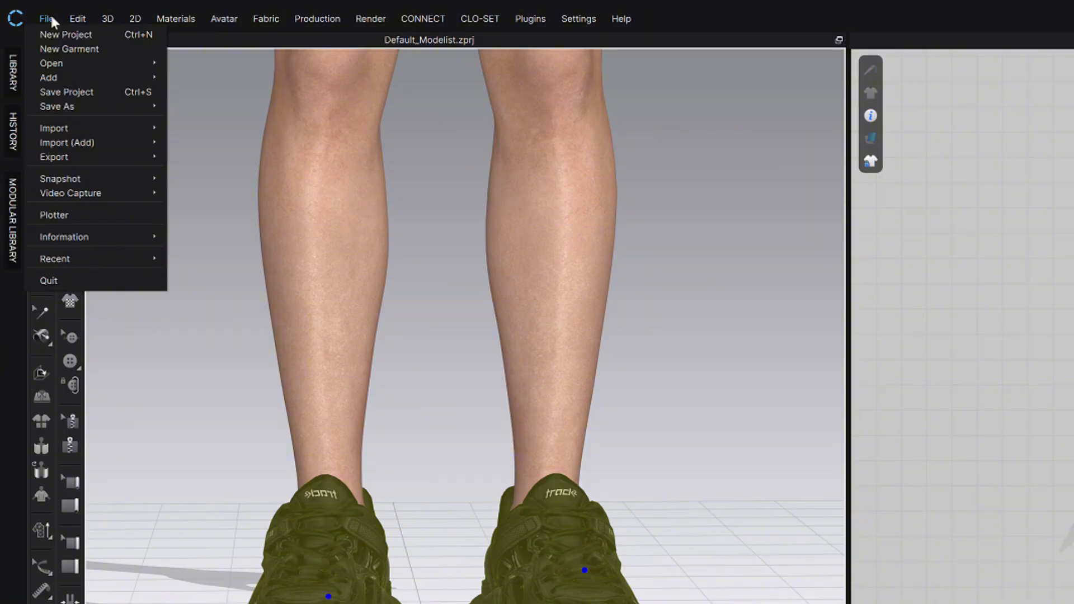
pyautogui.moveTo(89, 106)
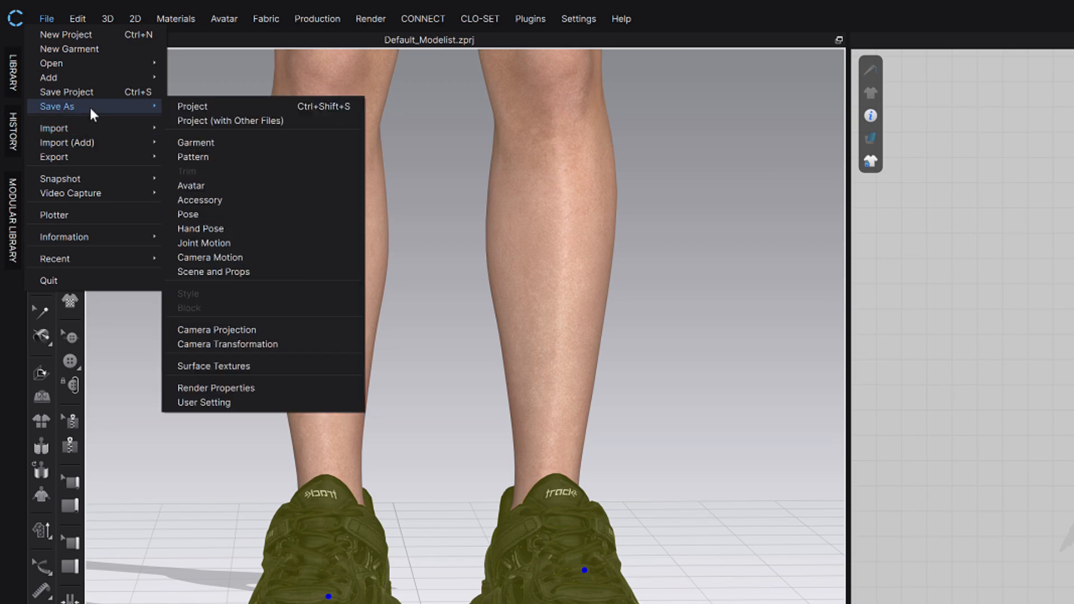
pyautogui.click(218, 200)
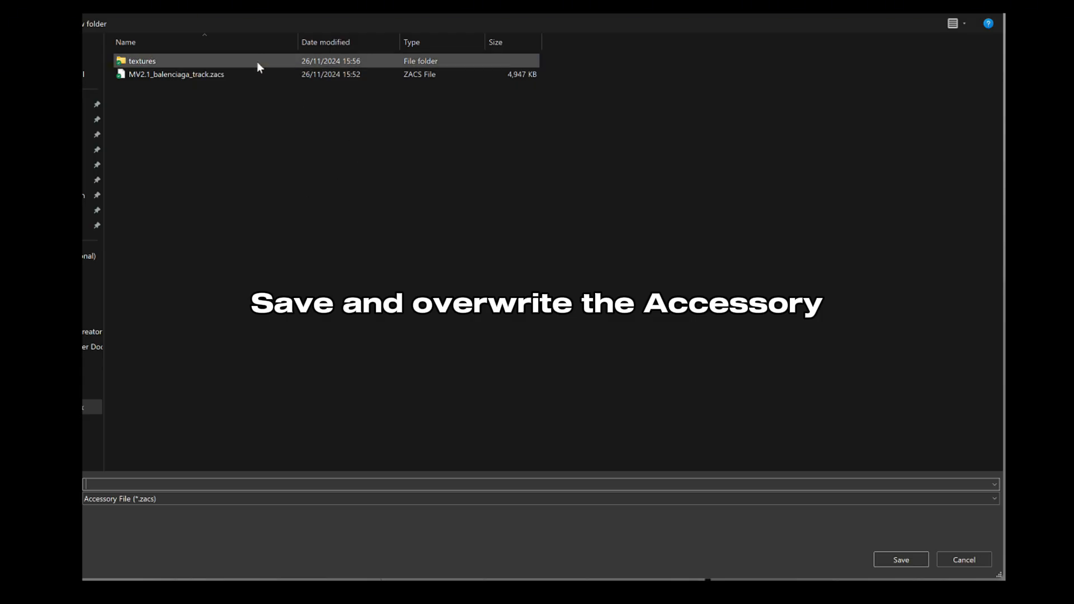
pyautogui.click(216, 77)
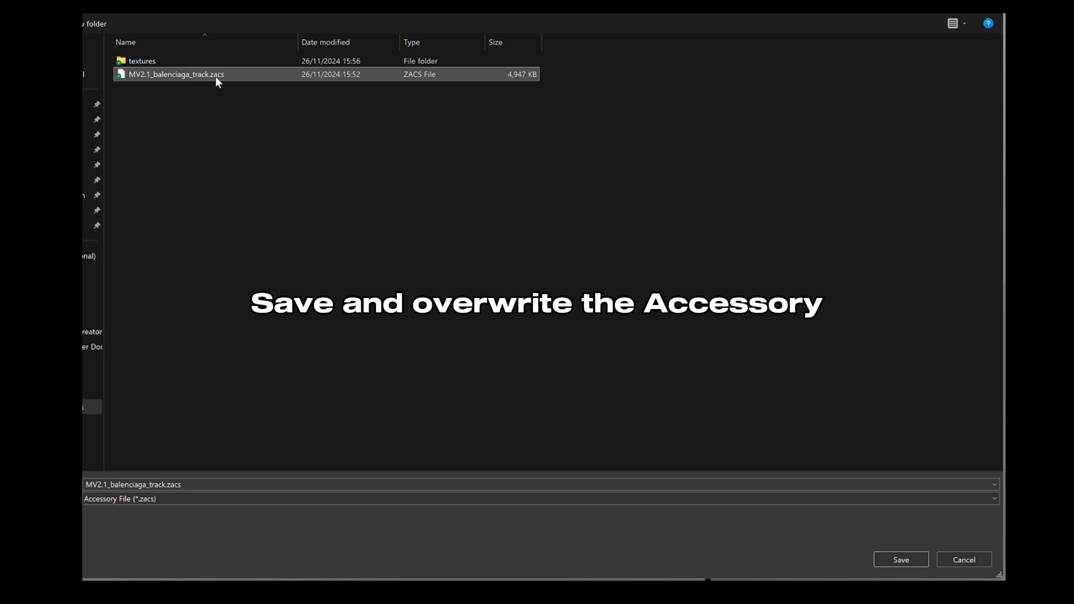
pyautogui.click(922, 561)
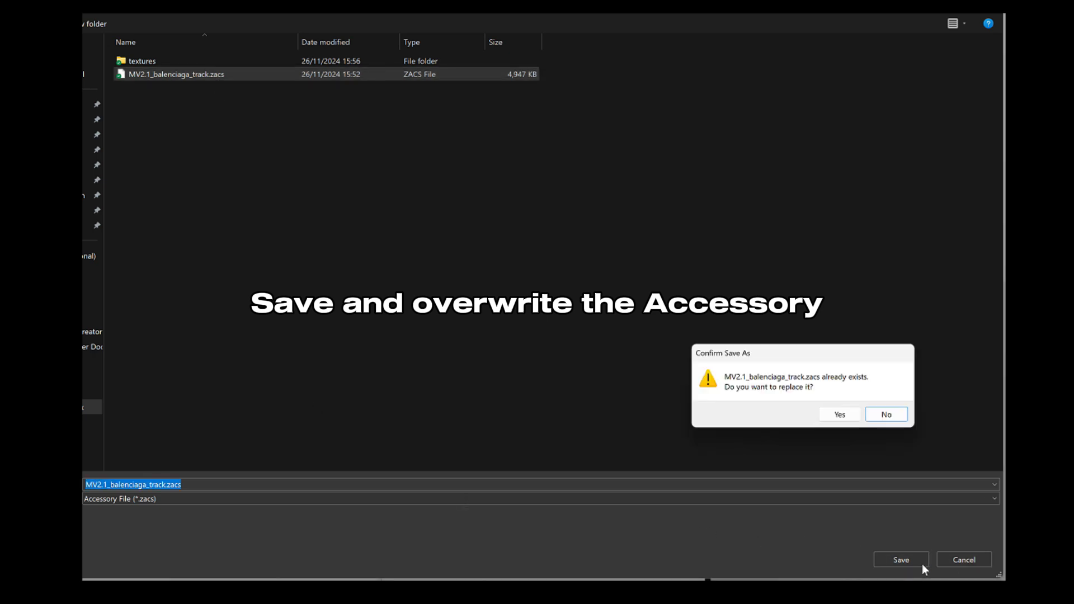
pyautogui.click(838, 415)
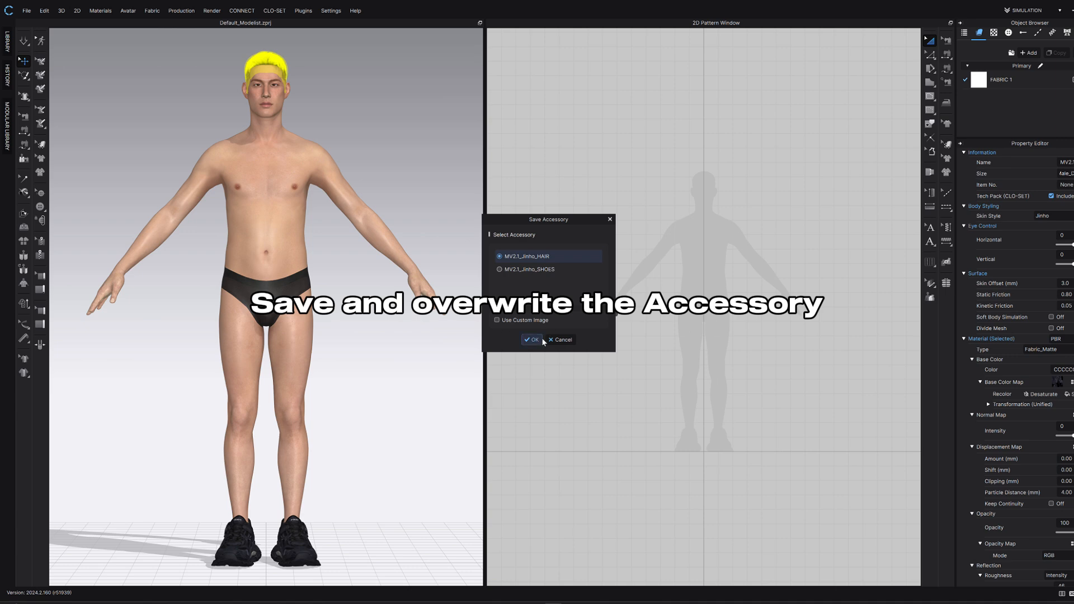
pyautogui.click(535, 270)
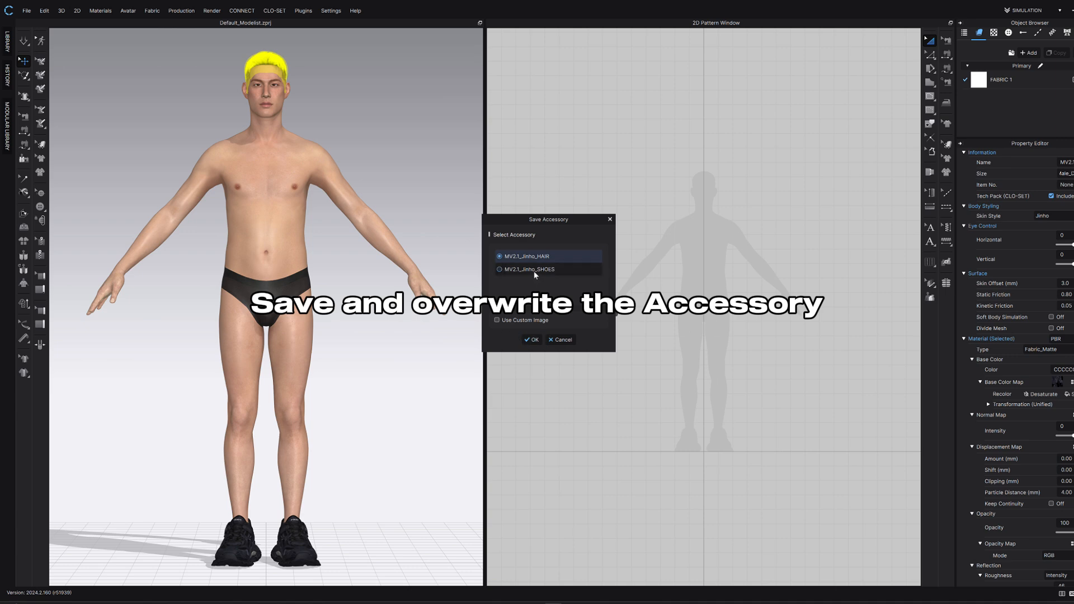
pyautogui.click(533, 341)
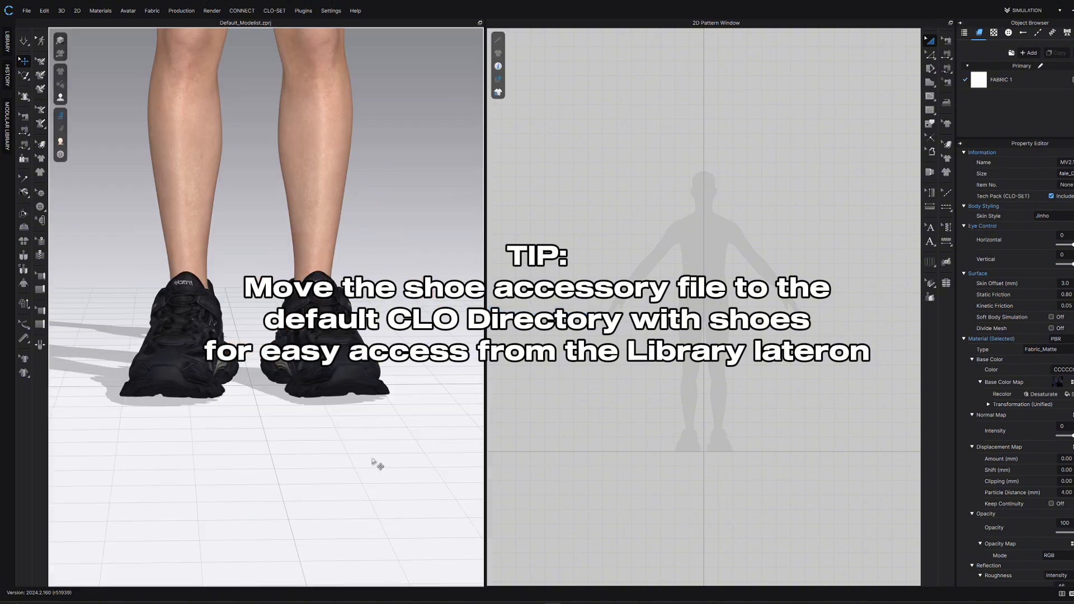
# - Delete the current avatar and load a fresh MV2.1_Jinho.avt from the library
pyautogui.click(360, 355)
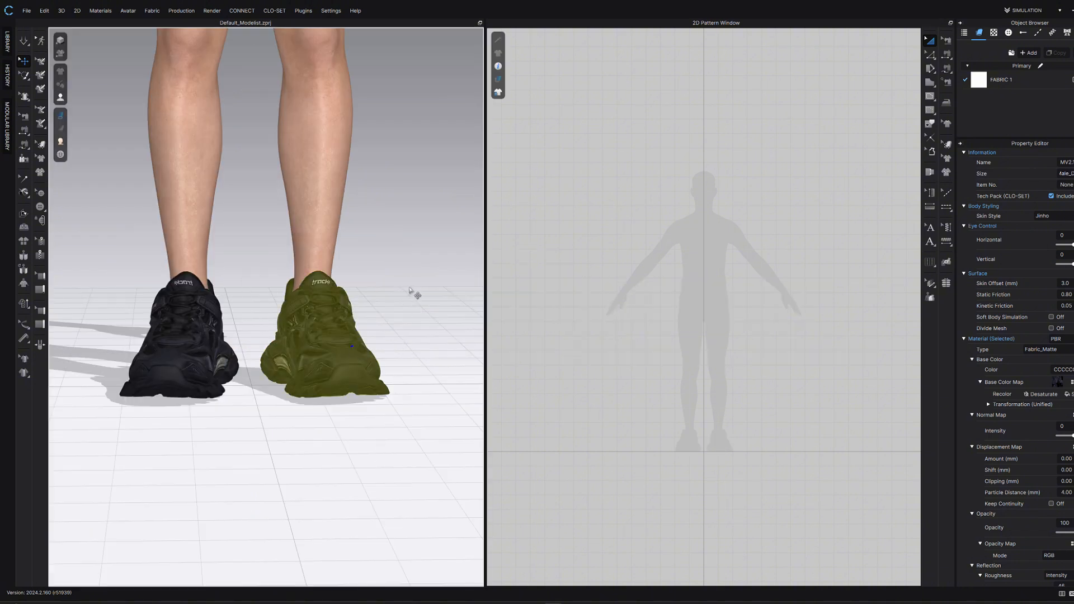
pyautogui.press('Delete')
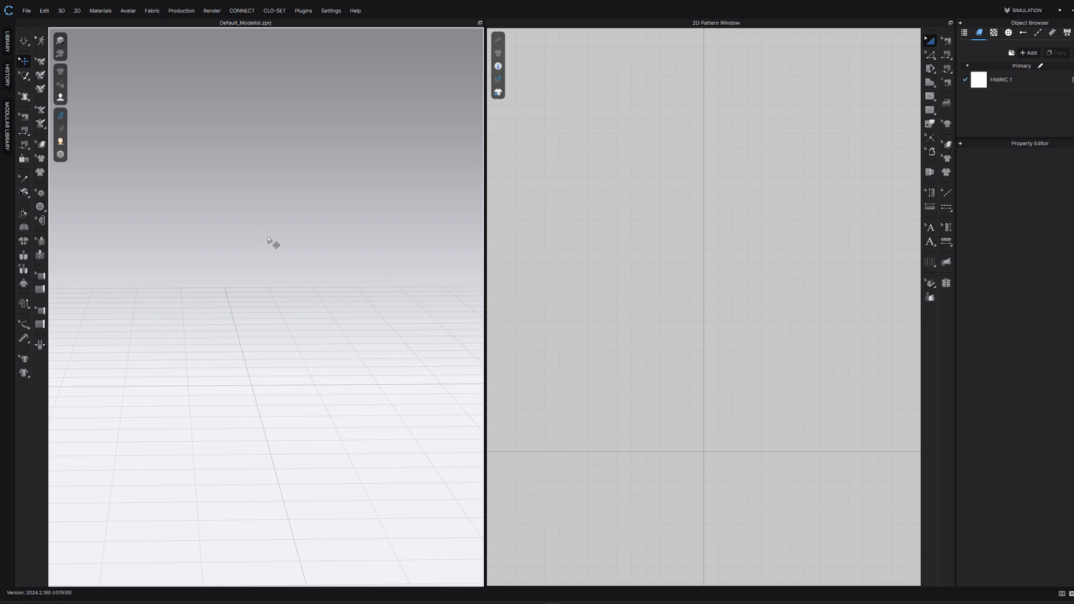
pyautogui.click(8, 42)
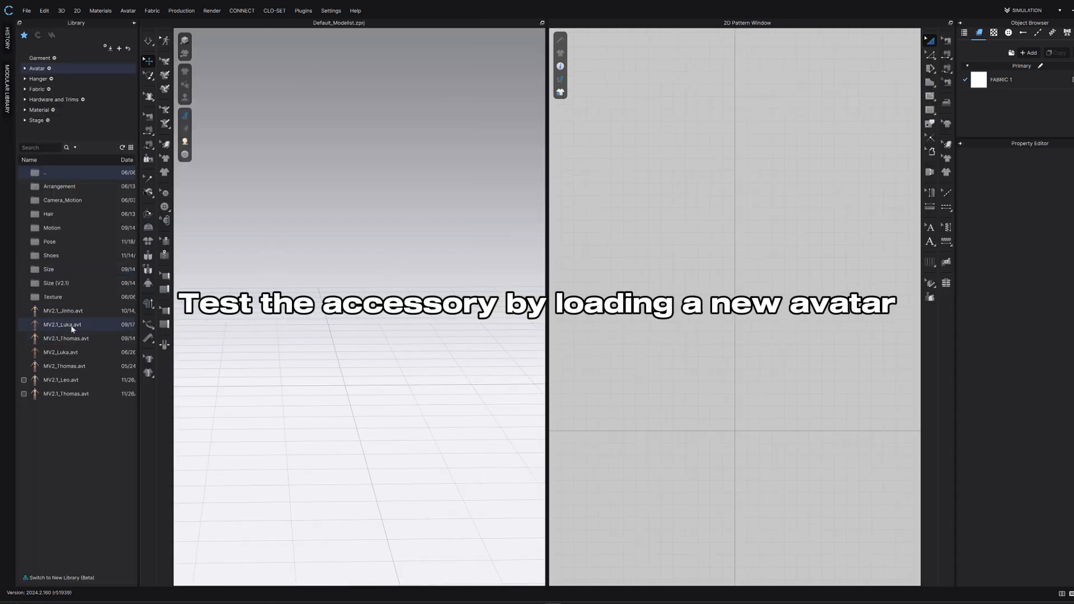
pyautogui.doubleClick(62, 311)
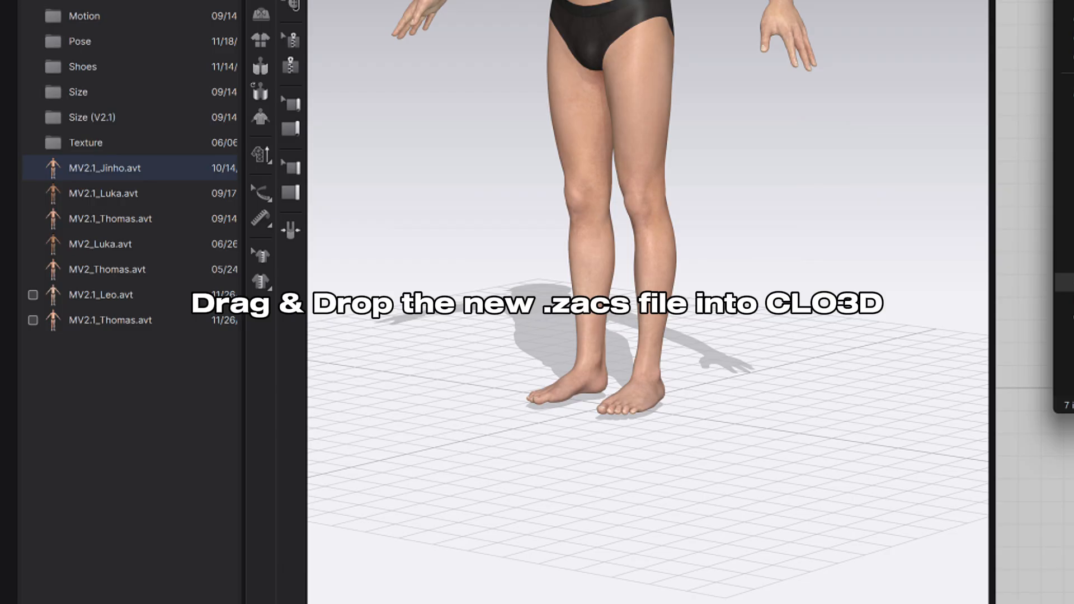
# - Add the saved .zacs shoe accessory to the new avatar and reposition the avatar with Move Avatar
pyautogui.moveTo(1073, 246); pyautogui.dragTo(776, 248)
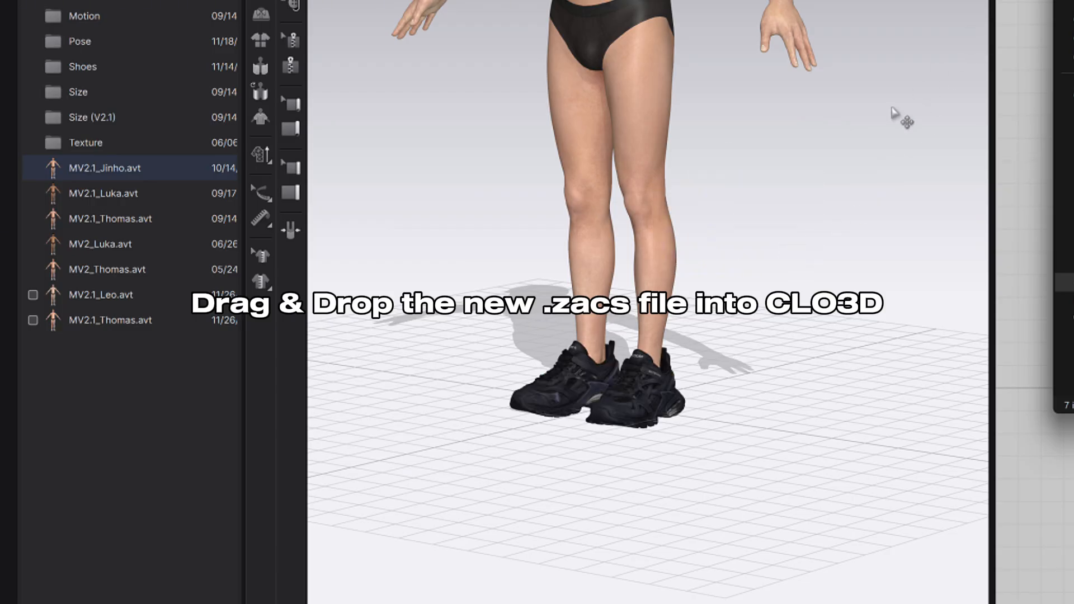
pyautogui.rightClick(660, 276)
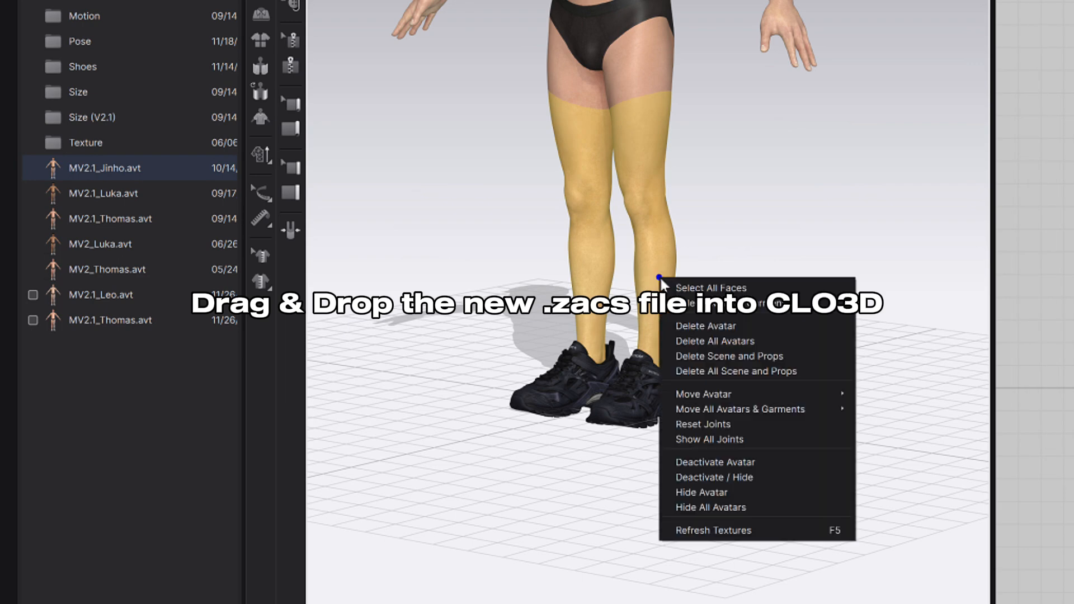
pyautogui.moveTo(728, 394)
pyautogui.click(880, 408)
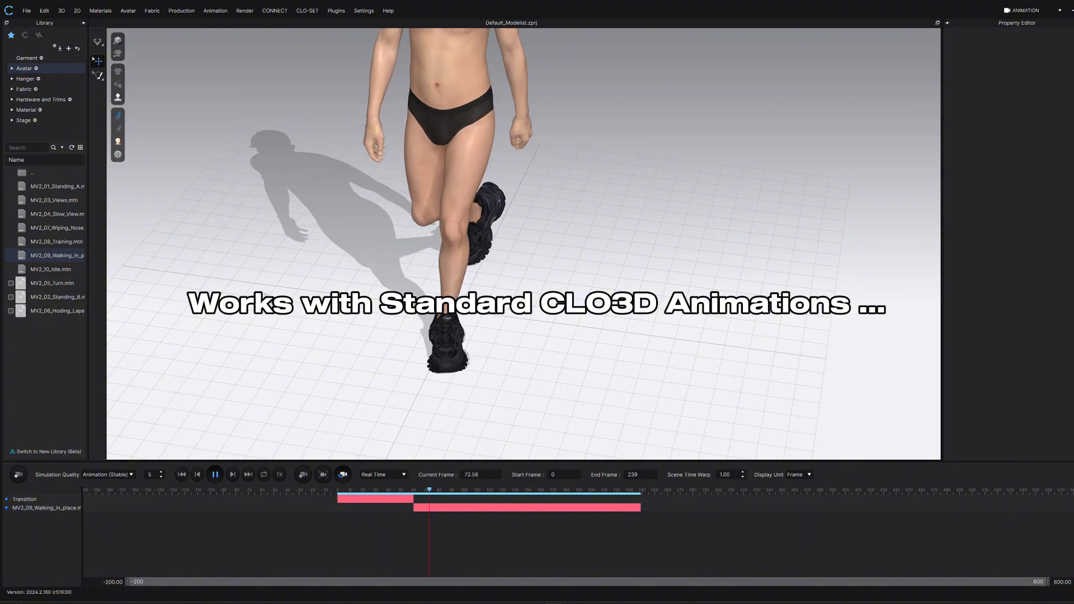
# - Switch the avatar joint mode to FK and adjust the selected hip joint to test the shoes in a pose
pyautogui.moveTo(257, 293); pyautogui.dragTo(403, 290, button='right')
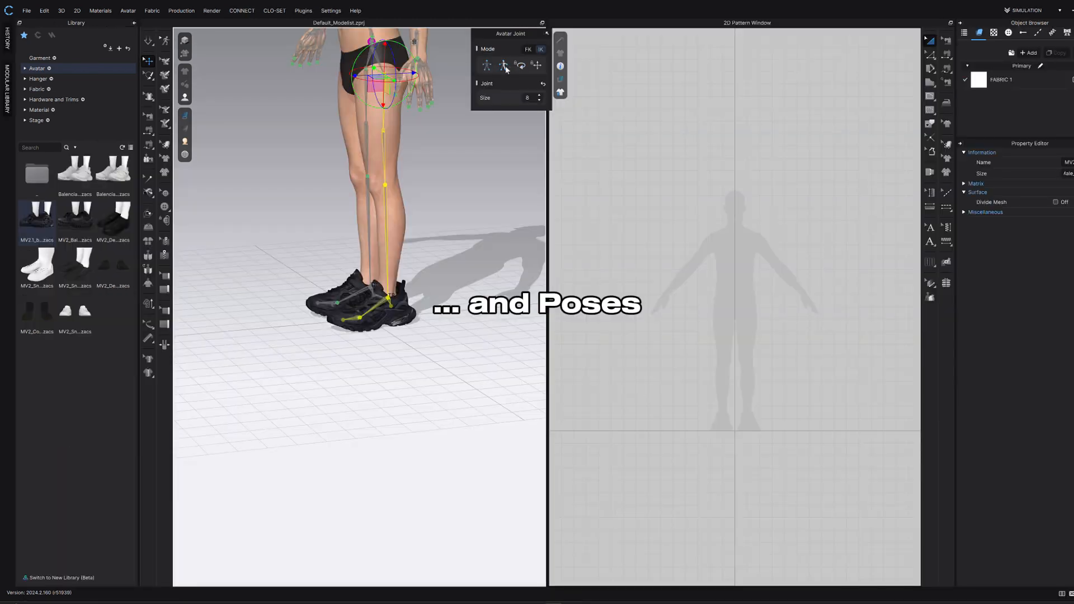
pyautogui.click(526, 50)
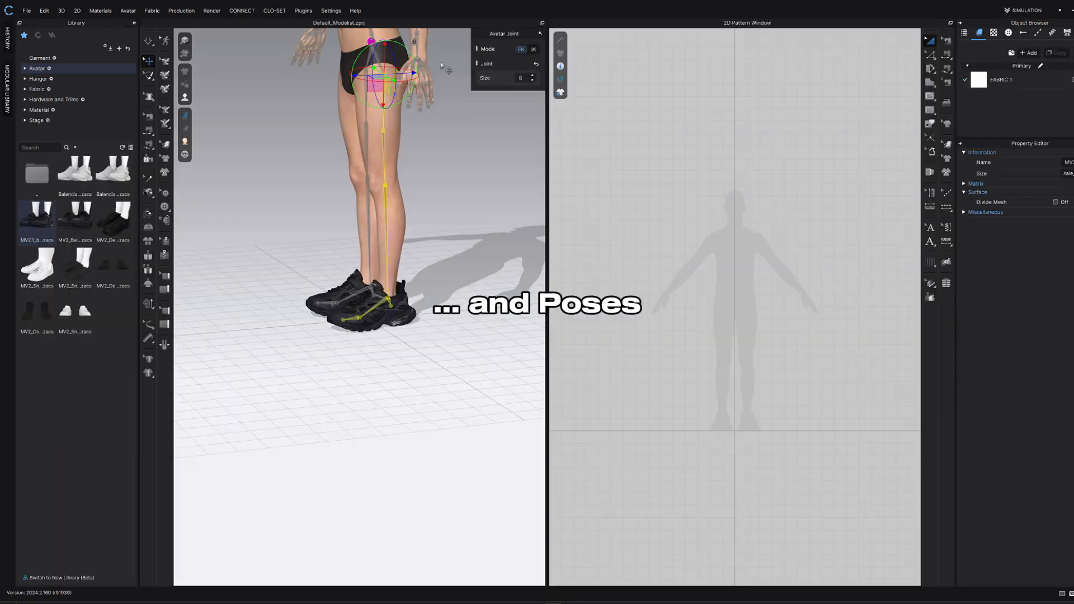
pyautogui.moveTo(427, 68)
pyautogui.mouseDown()
pyautogui.moveTo(434, 95)
pyautogui.moveTo(425, 56)
pyautogui.moveTo(431, 92)
pyautogui.moveTo(423, 66)
pyautogui.mouseUp()
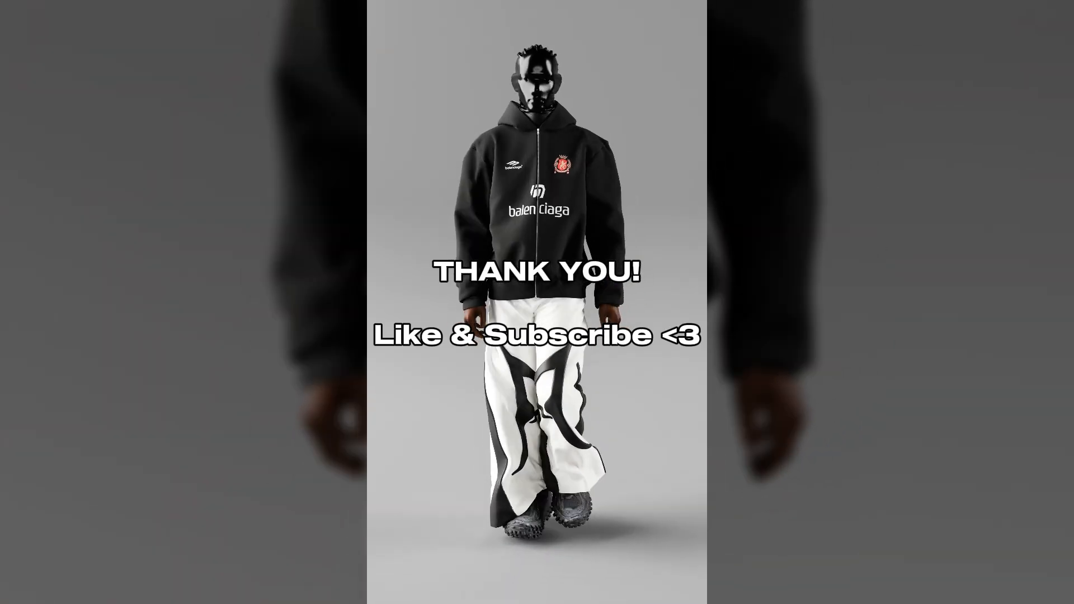